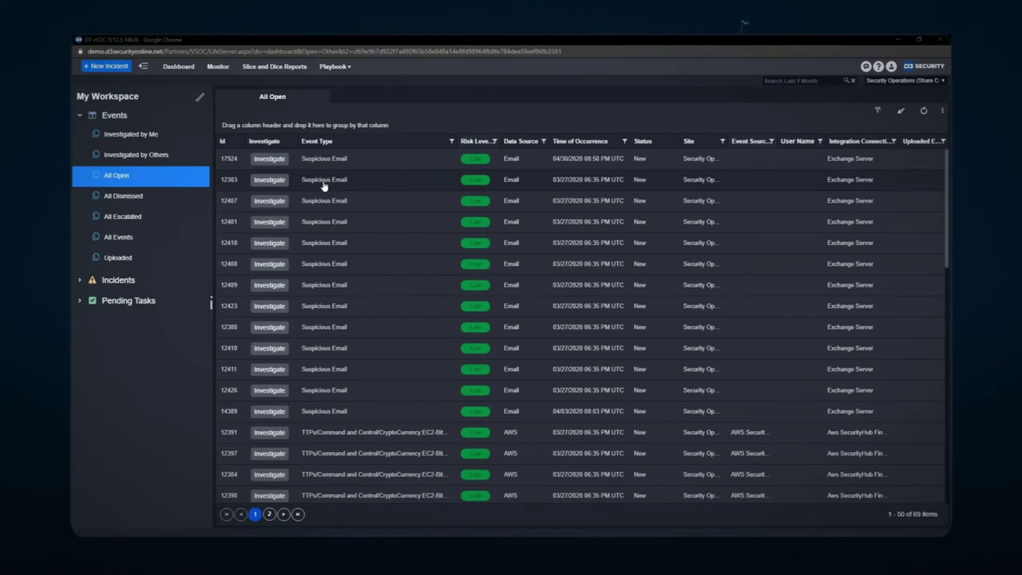
- Open event 12383's details and read its Overview: subject D3Cyber Report [Suspicious], body, original sender, event key
double_click(388, 186)
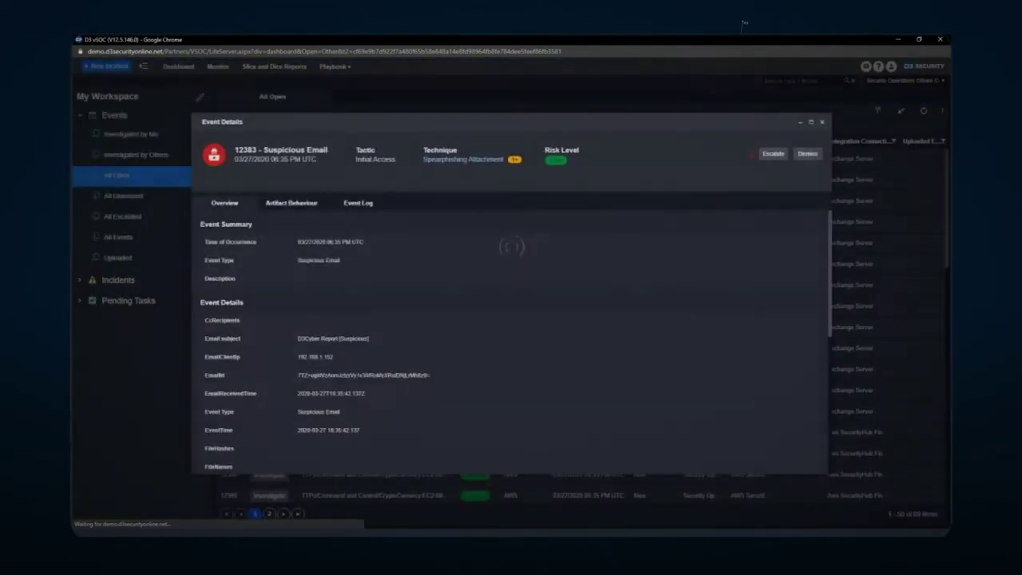
left_click_drag(333, 125, 359, 101)
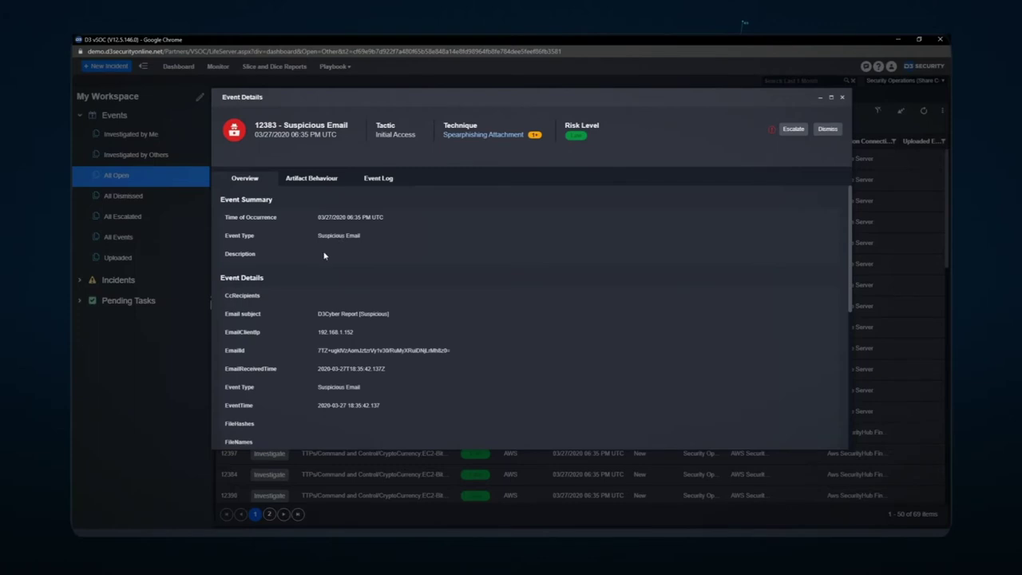
scroll(324, 256, "down", 2)
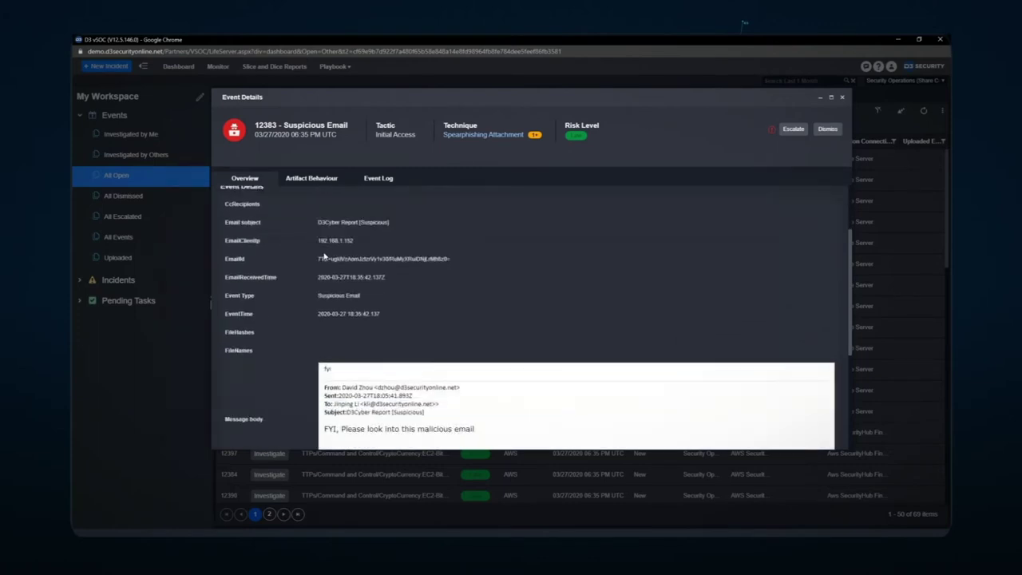
scroll(324, 255, "down", 3)
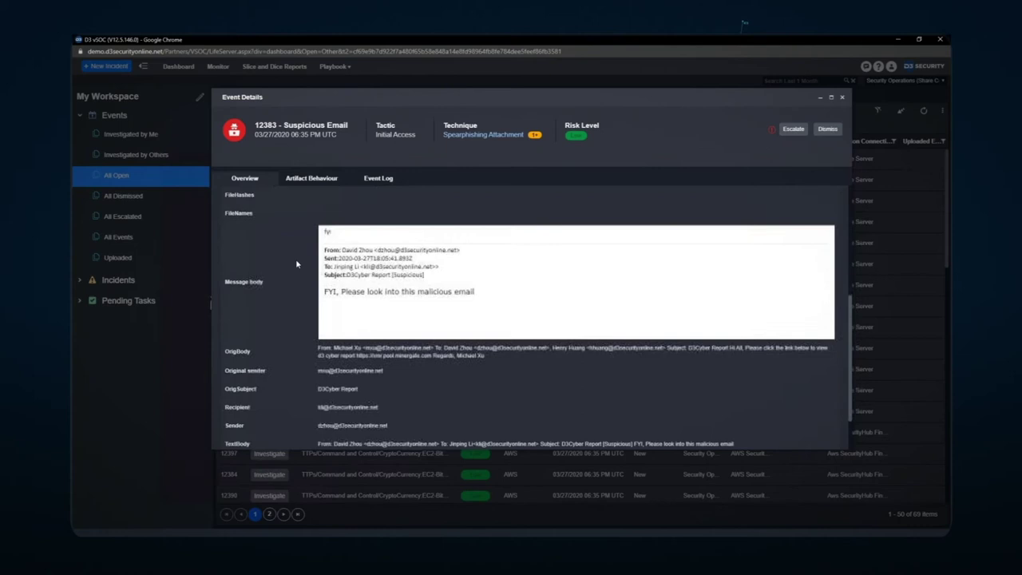
scroll(297, 263, "down", 2)
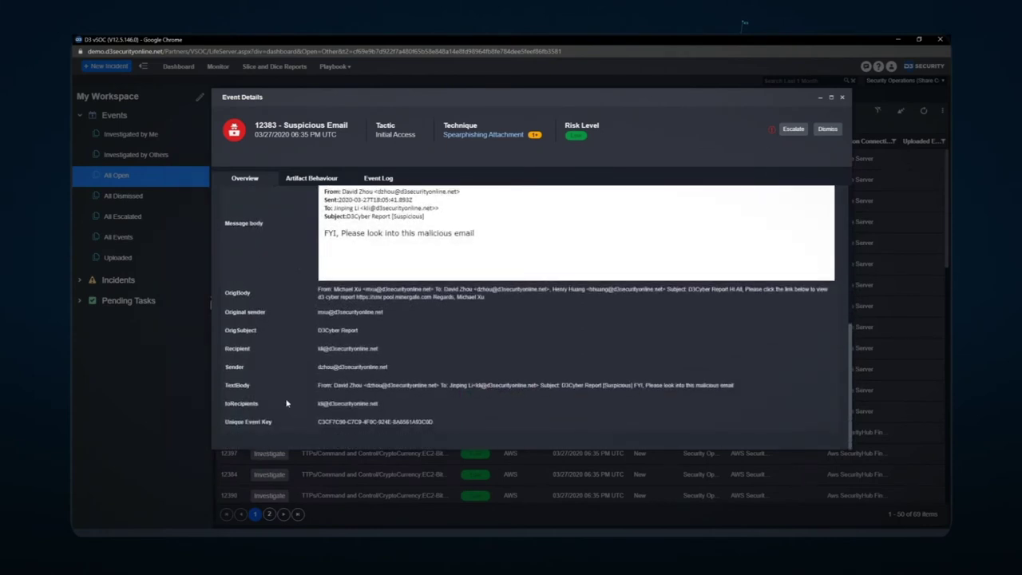
scroll(289, 410, "up", 5)
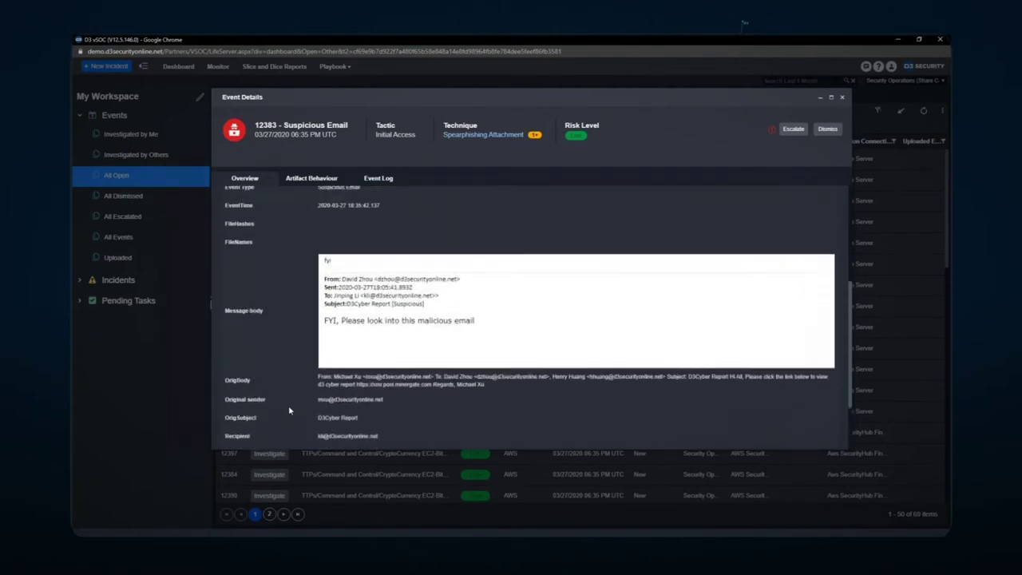
scroll(289, 411, "up", 3)
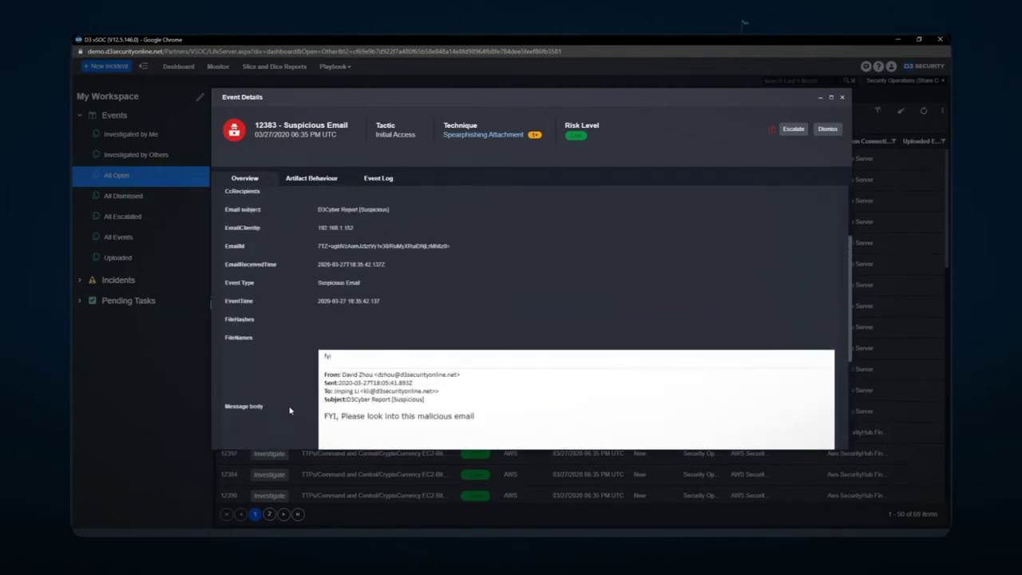
scroll(289, 411, "up", 2)
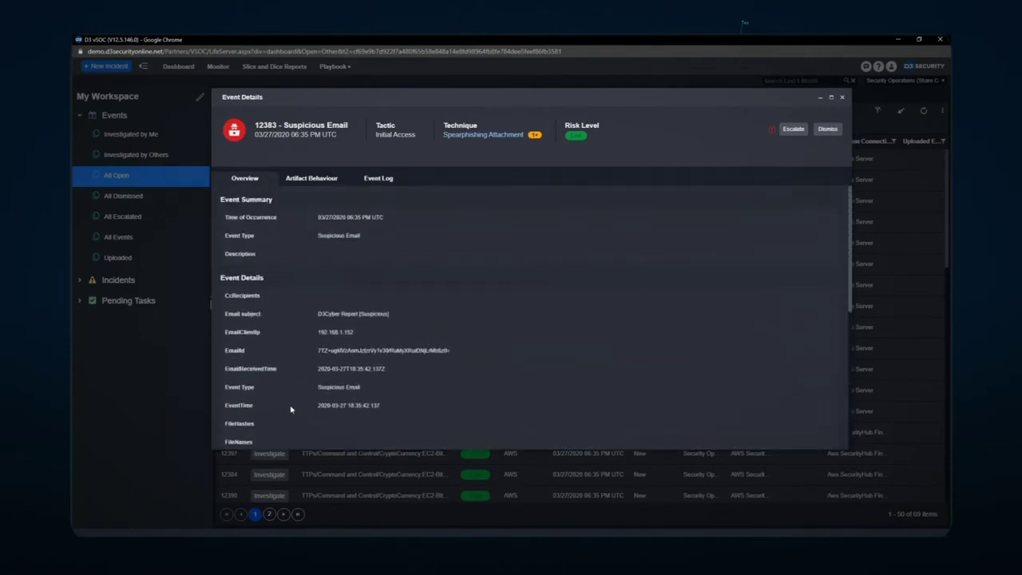
left_click(311, 178)
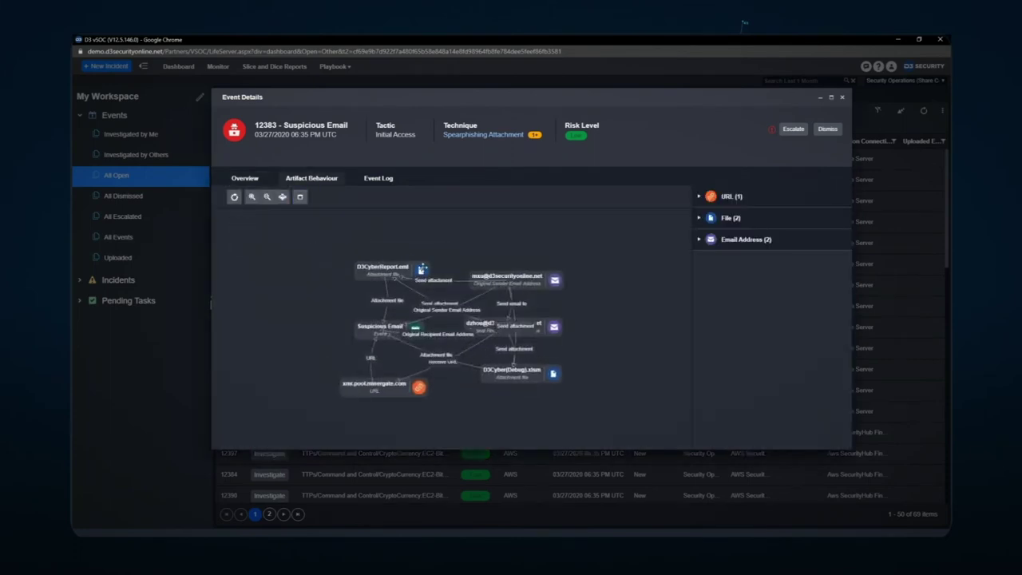
left_click(421, 269)
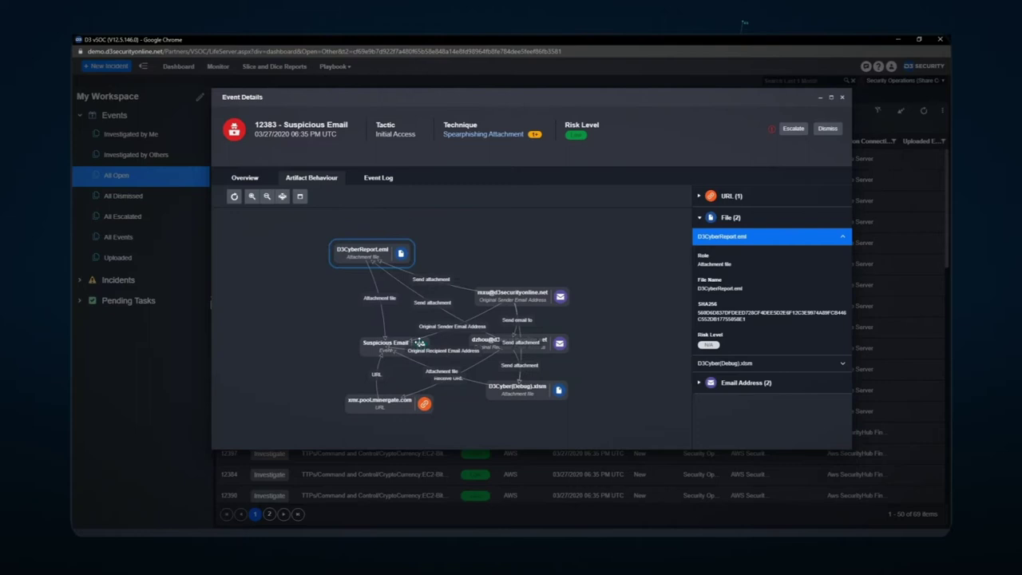
left_click_drag(420, 341, 327, 338)
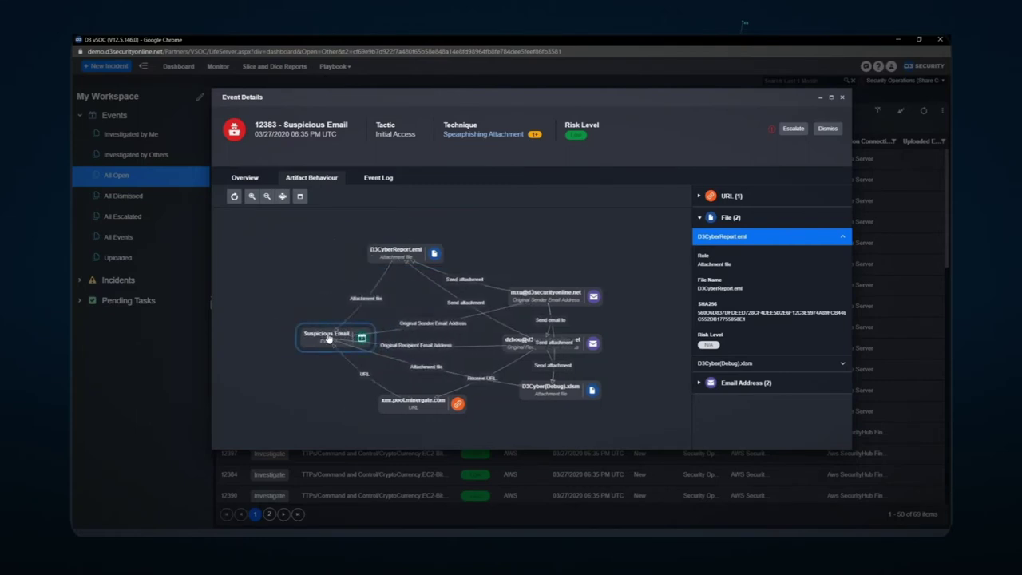
left_click(424, 408)
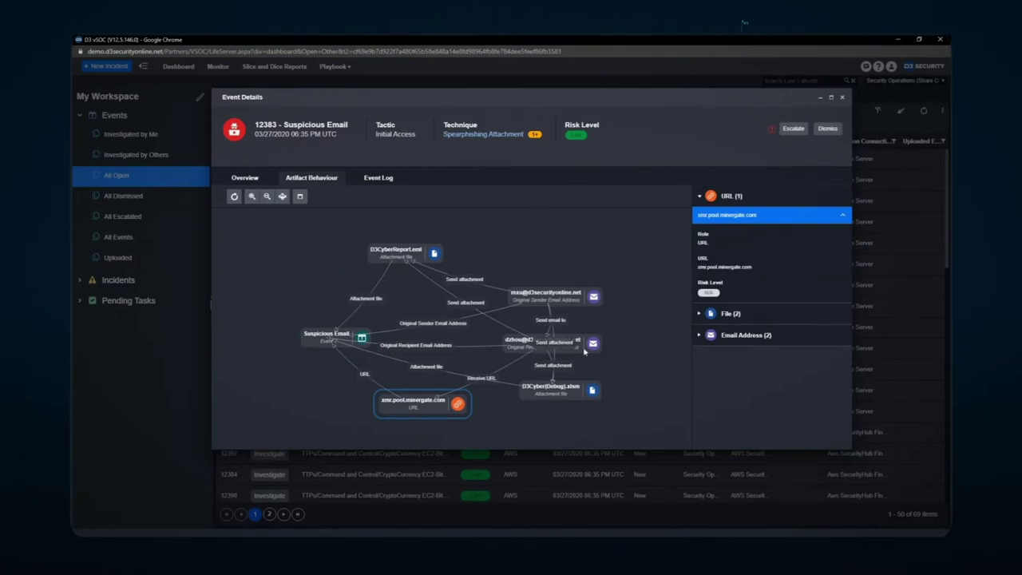
left_click(594, 298)
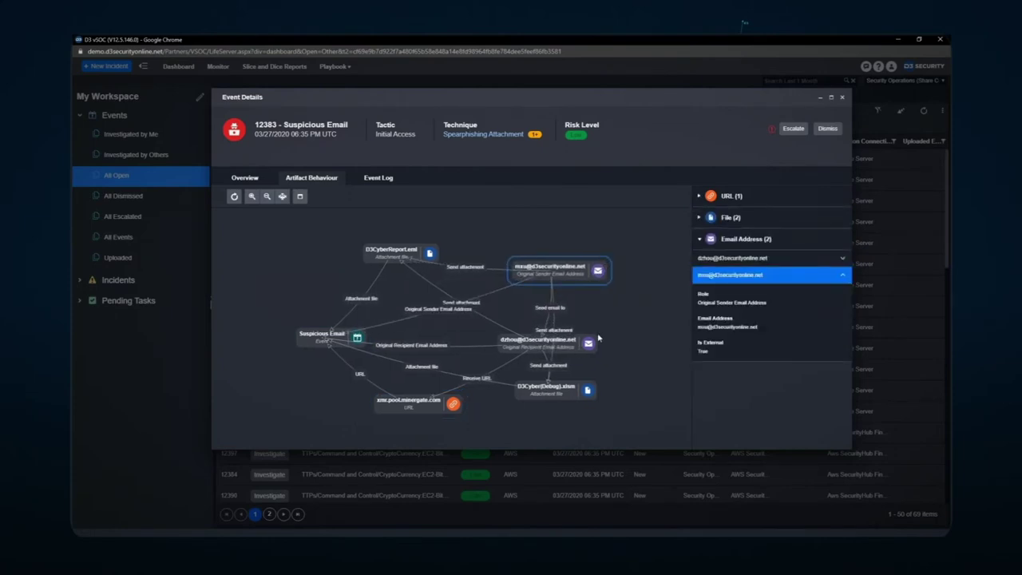
left_click_drag(588, 345, 659, 362)
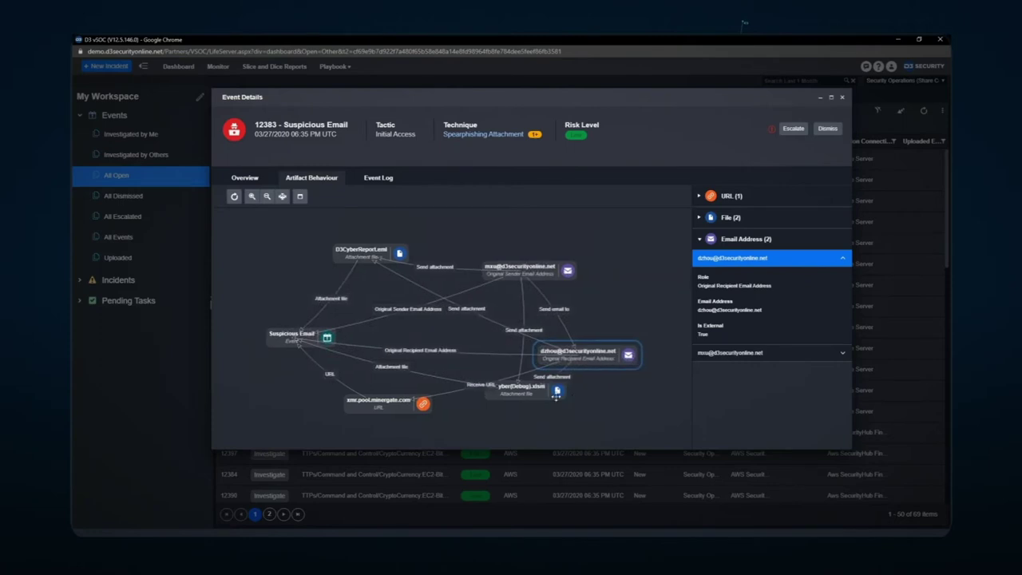
left_click_drag(557, 394, 552, 420)
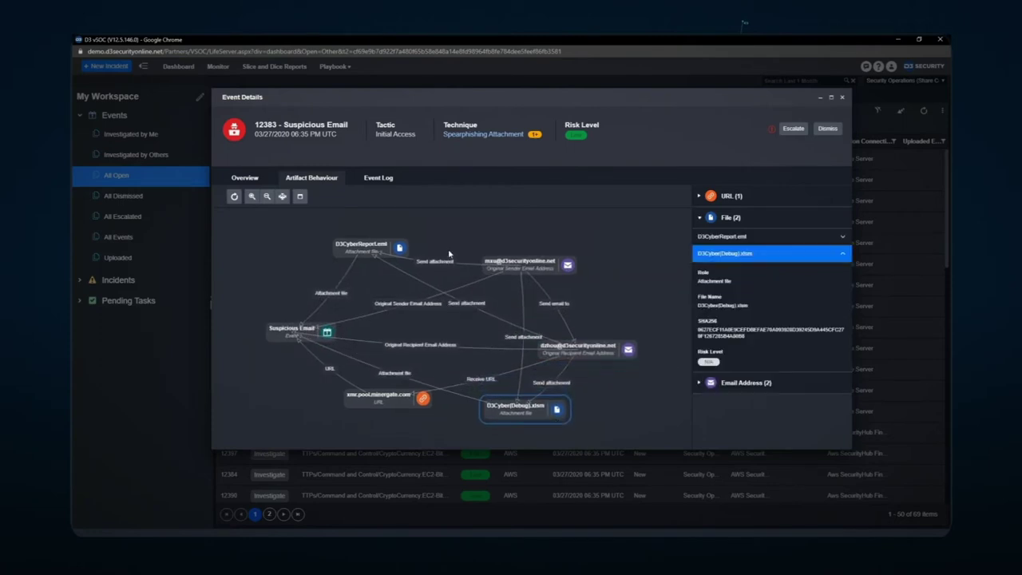
left_click(382, 178)
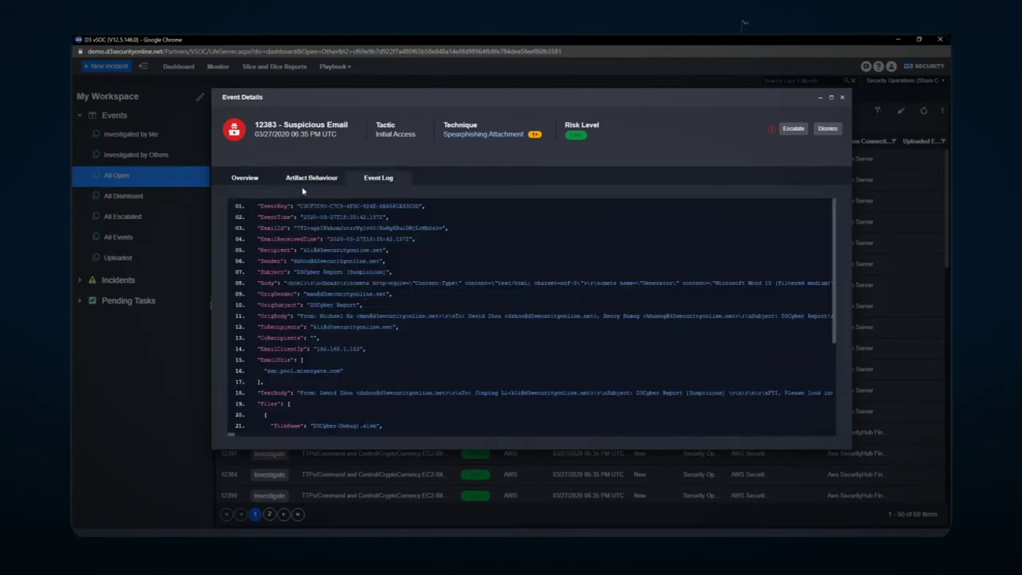
left_click(241, 185)
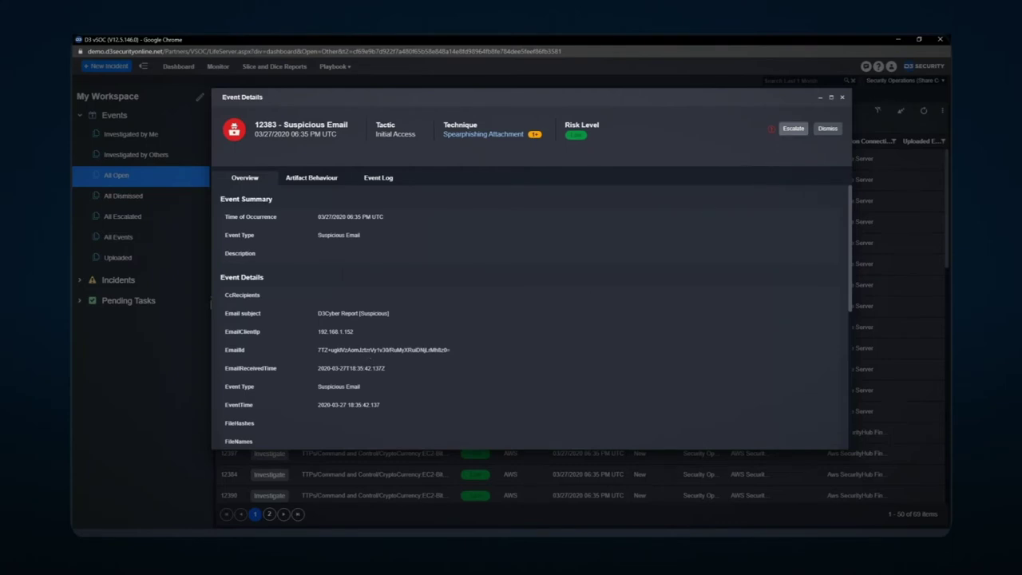
- Start escalating event 12383 with the Playbook - Phishing incident type
left_click(793, 129)
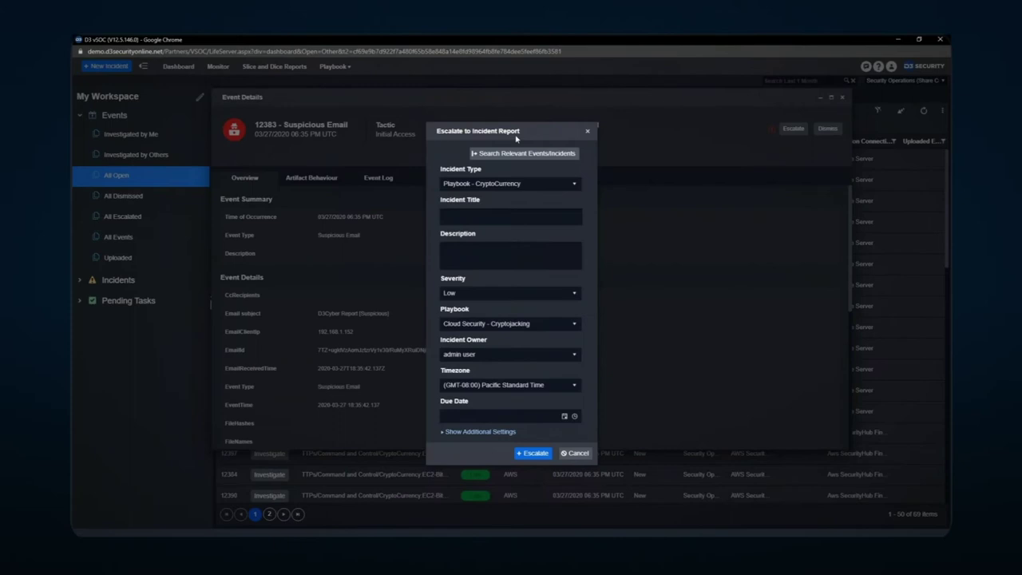
left_click_drag(539, 133, 474, 117)
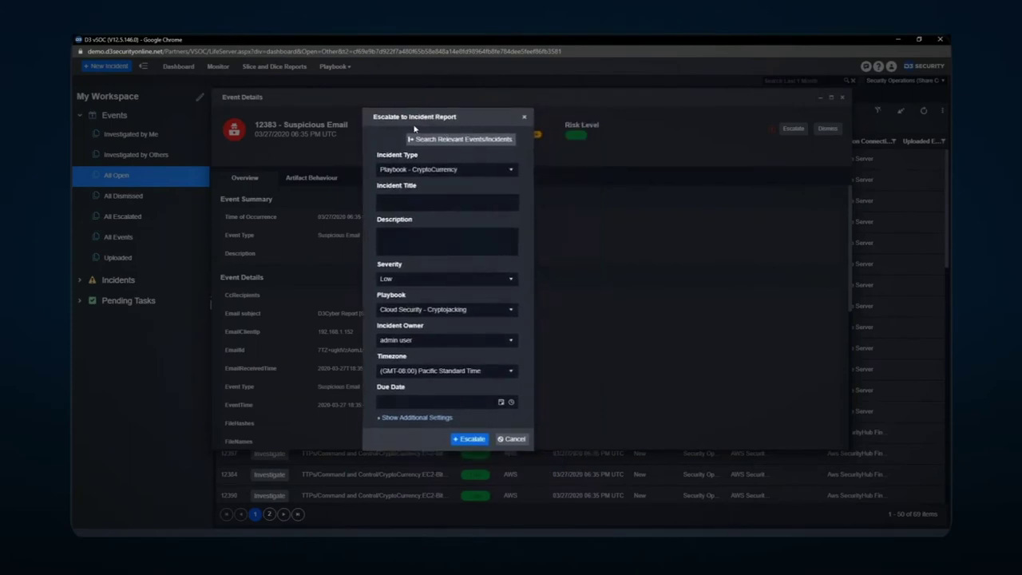
left_click(412, 170)
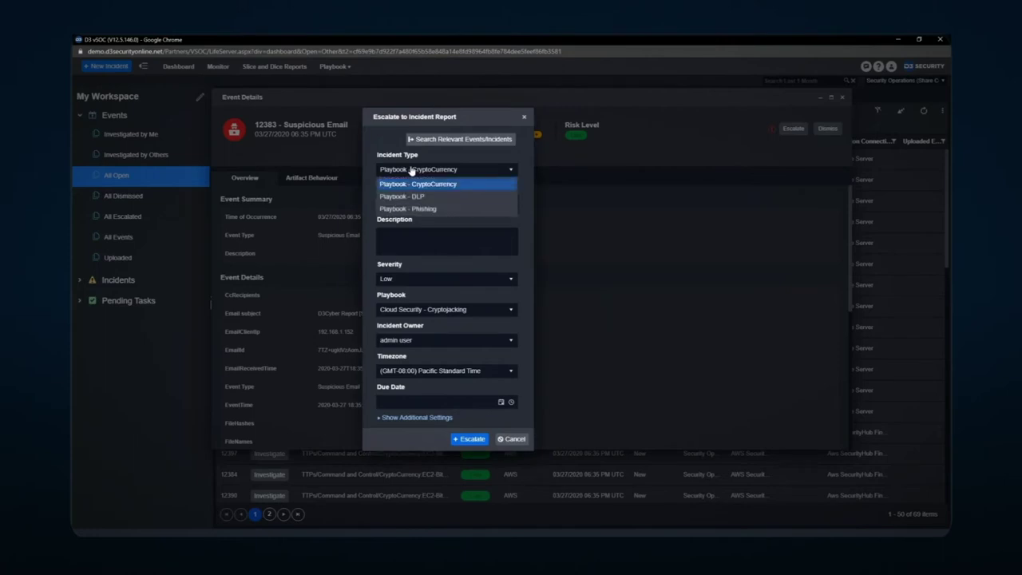
left_click(411, 209)
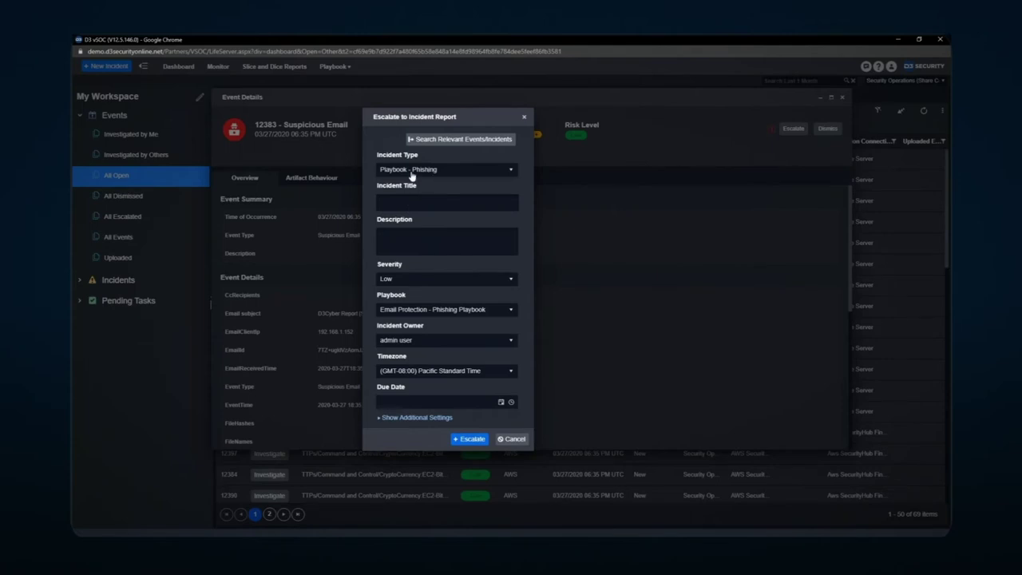
left_click(430, 310)
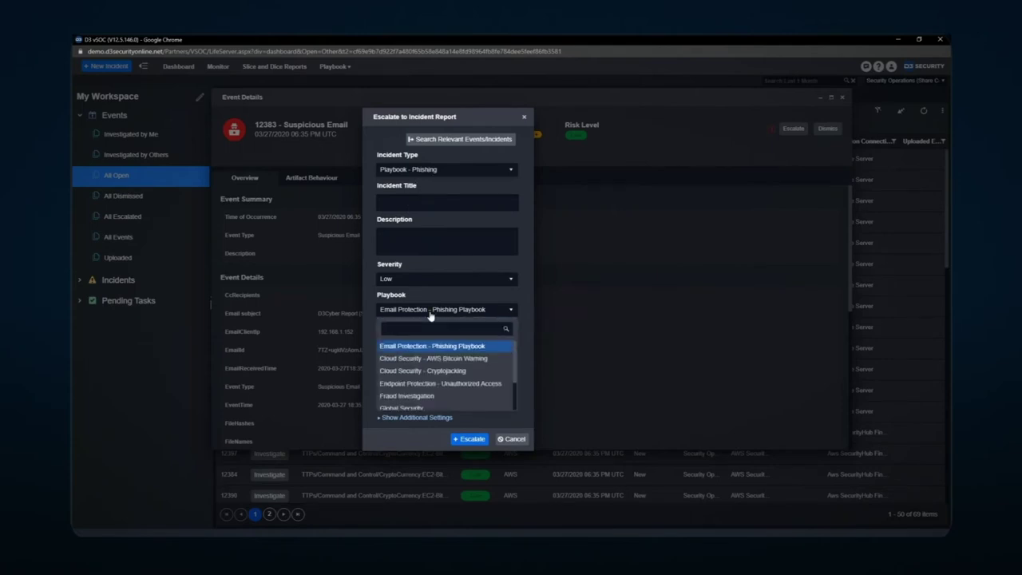
left_click(430, 311)
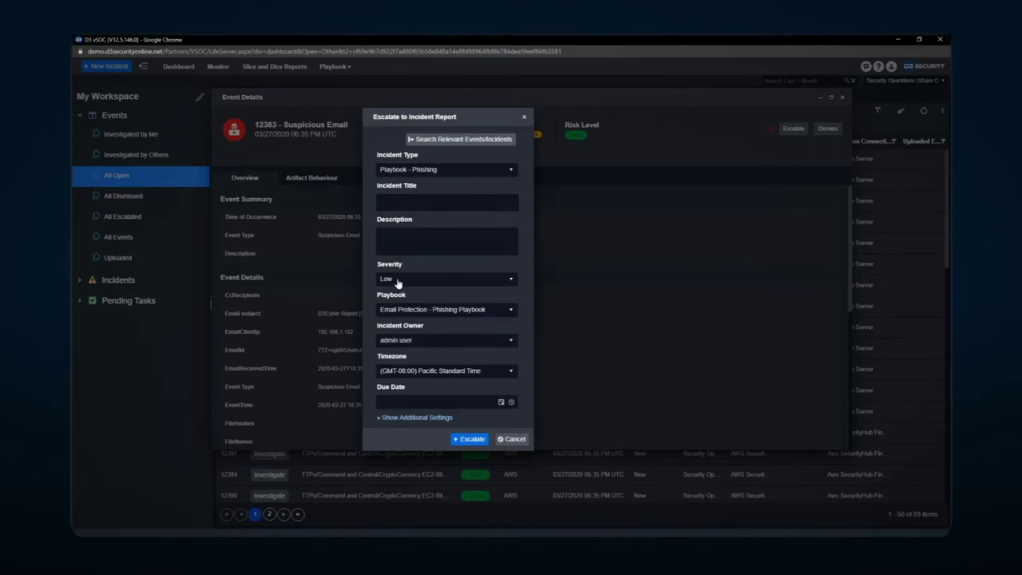
- Set the incident severity to High, title it 'Suspect phish', and show the additional settings
left_click(397, 281)
left_click(401, 320)
left_click(426, 206)
type("S")
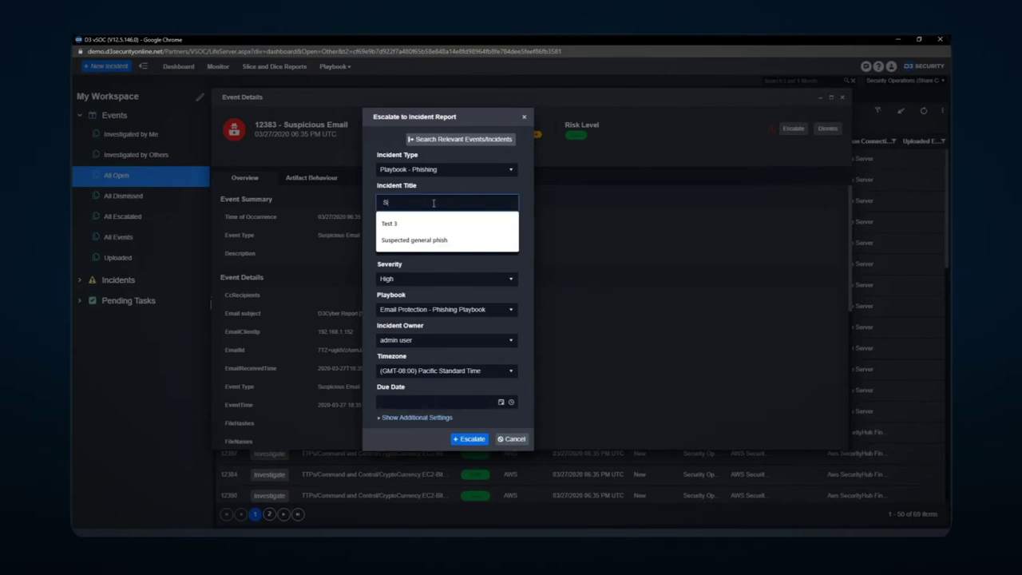
type("uspe")
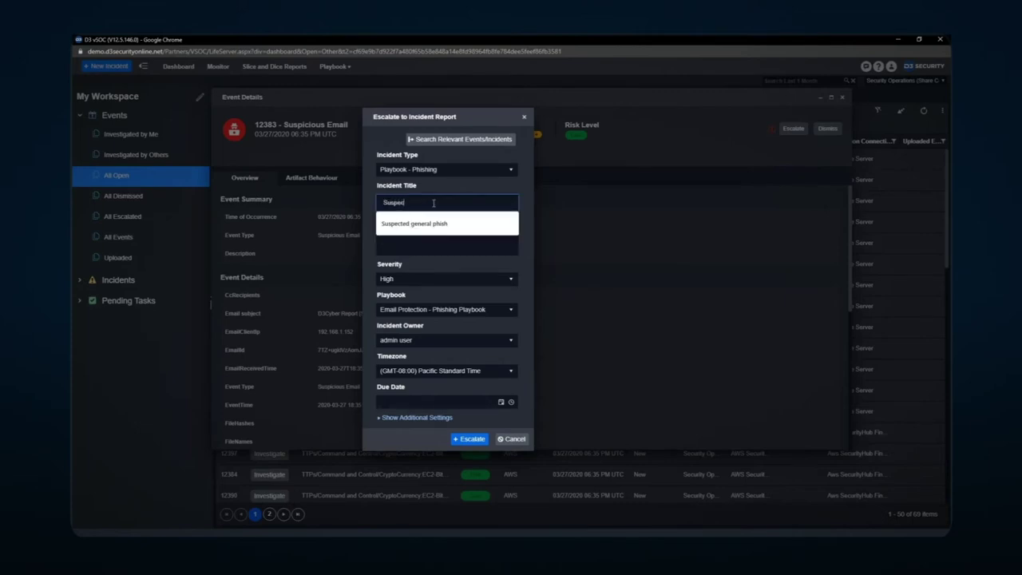
type("ct phish")
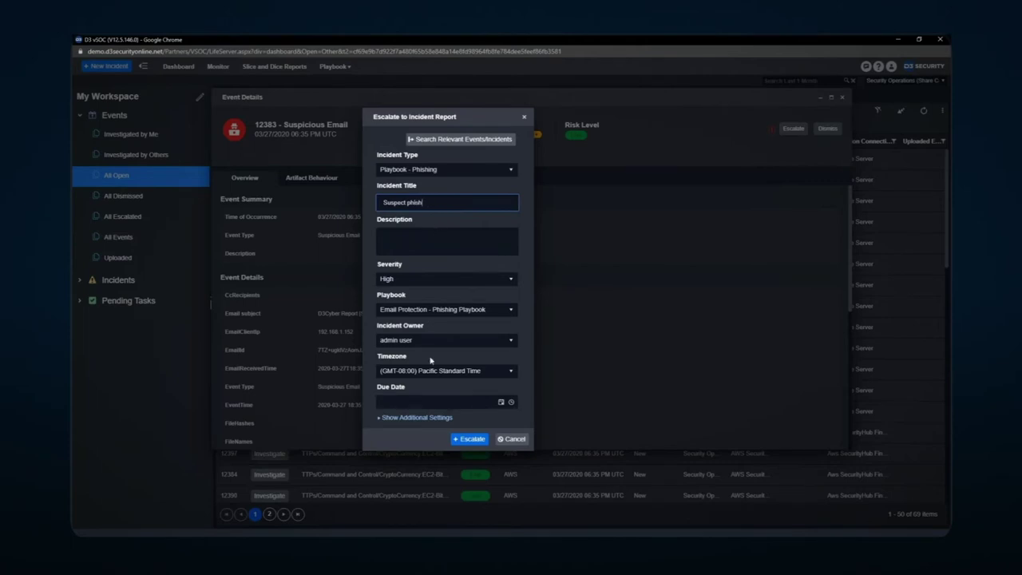
left_click(419, 417)
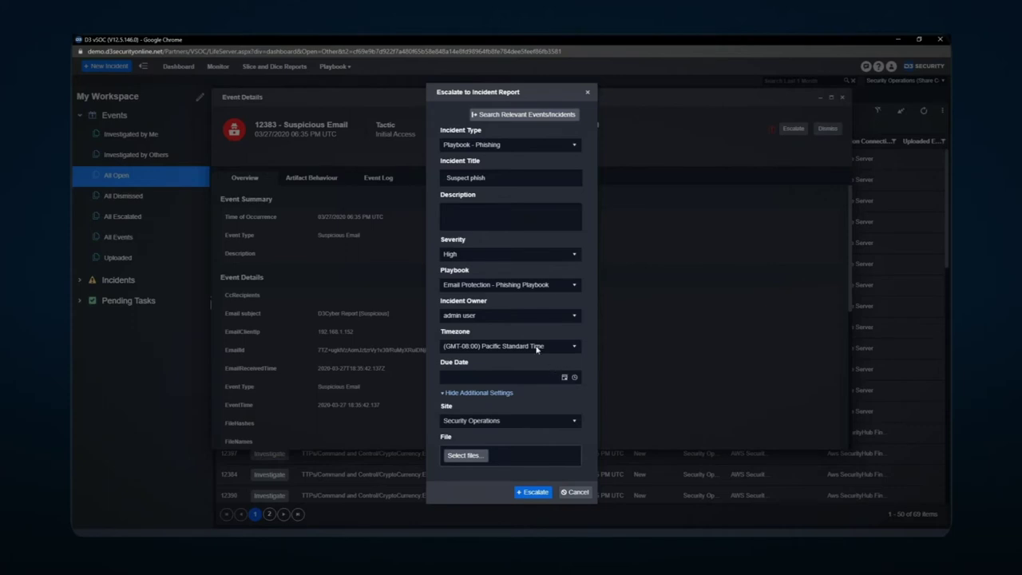
- Search for related events, adding event 18200 and then removing it again
left_click(526, 115)
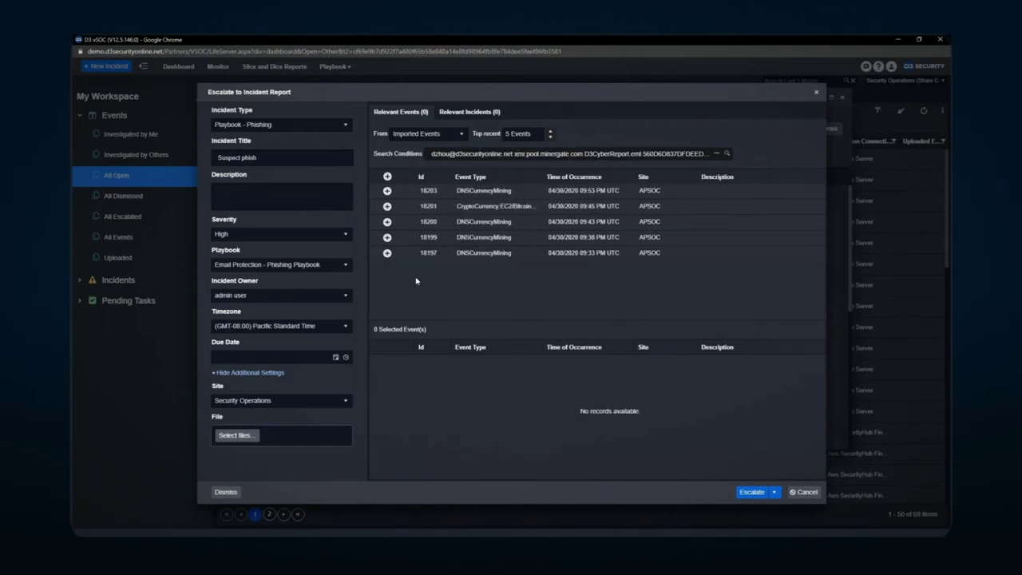
left_click(387, 221)
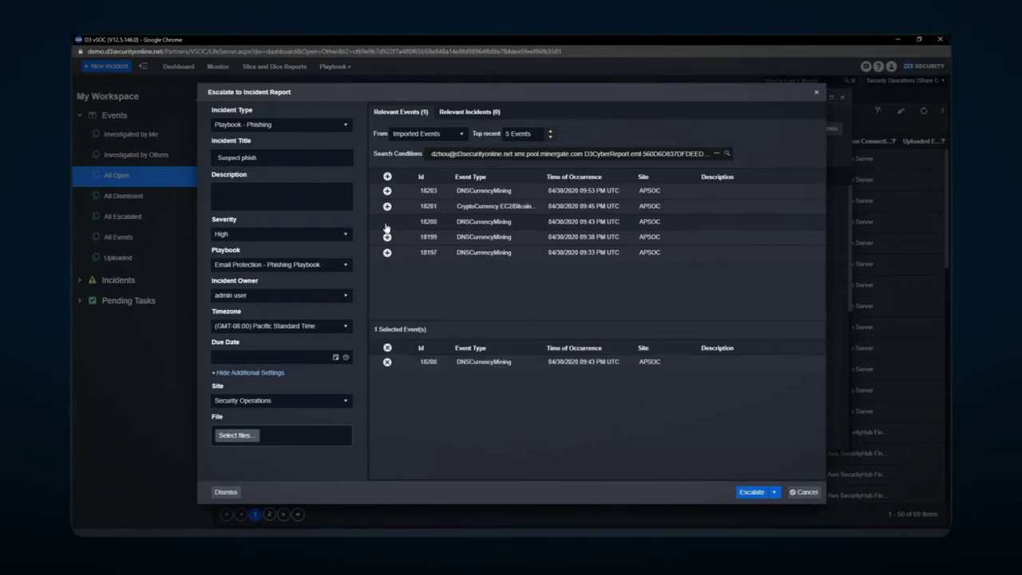
left_click(387, 362)
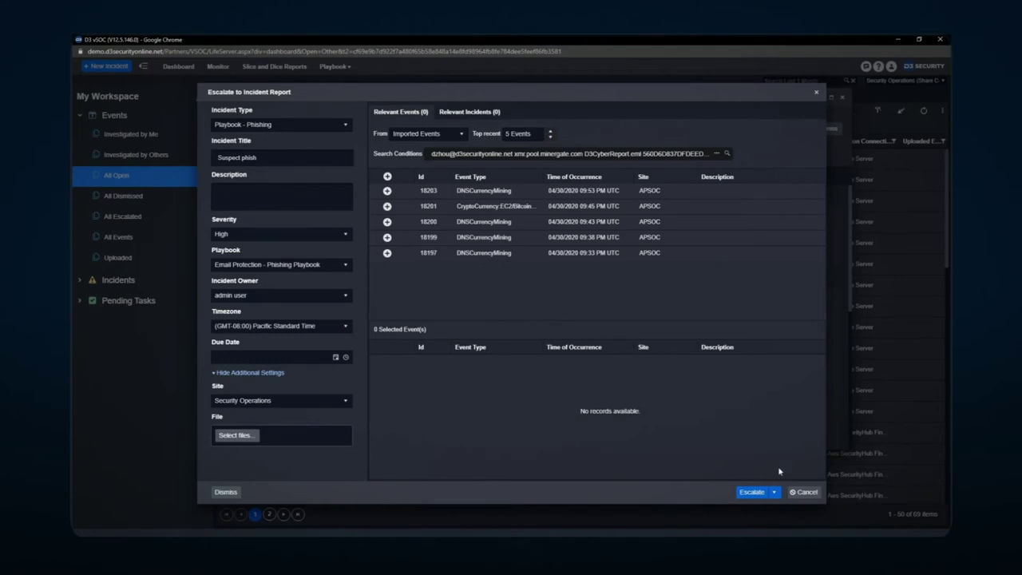
left_click(751, 492)
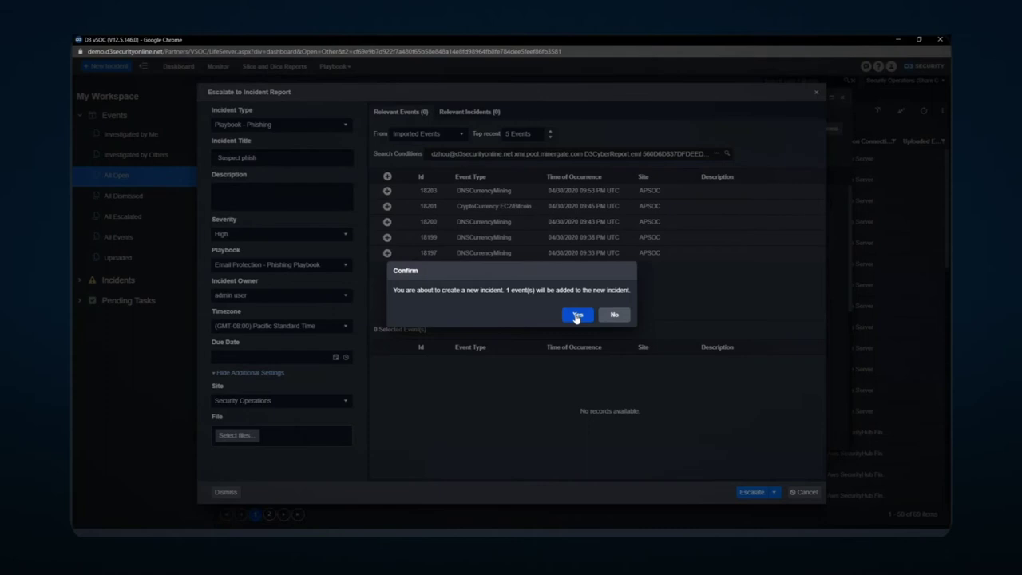
left_click(575, 314)
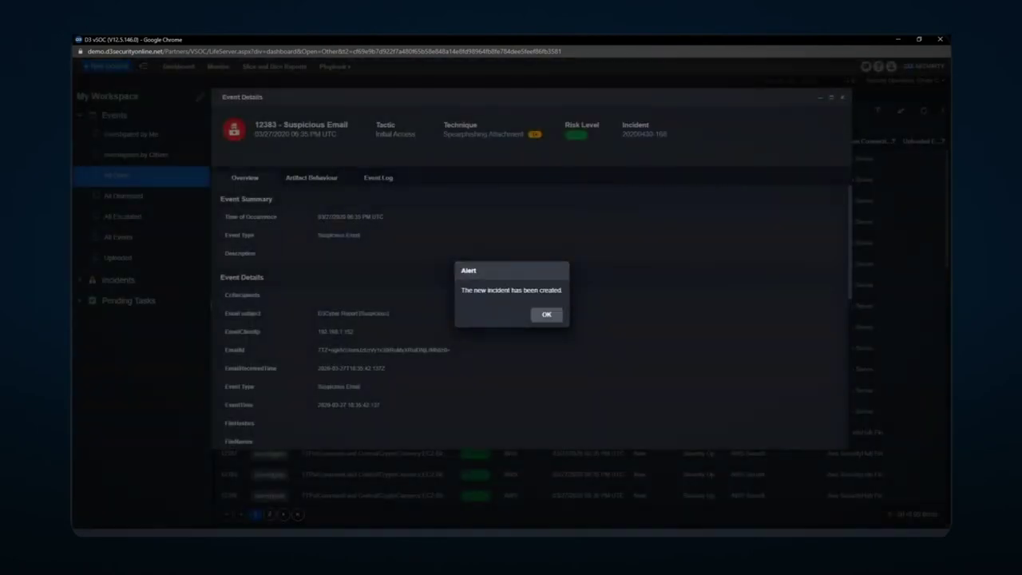
left_click(549, 315)
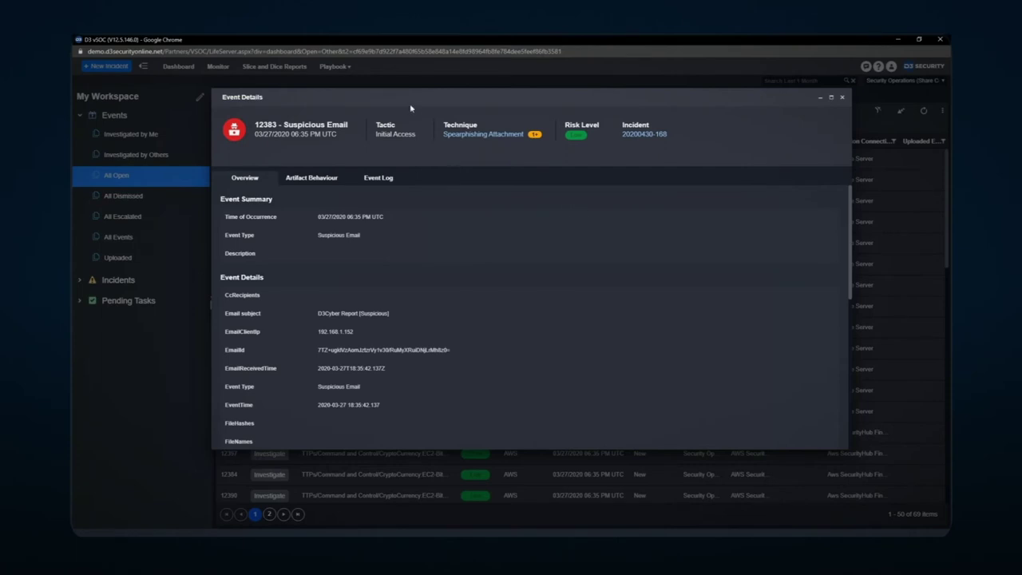
left_click_drag(408, 98, 411, 93)
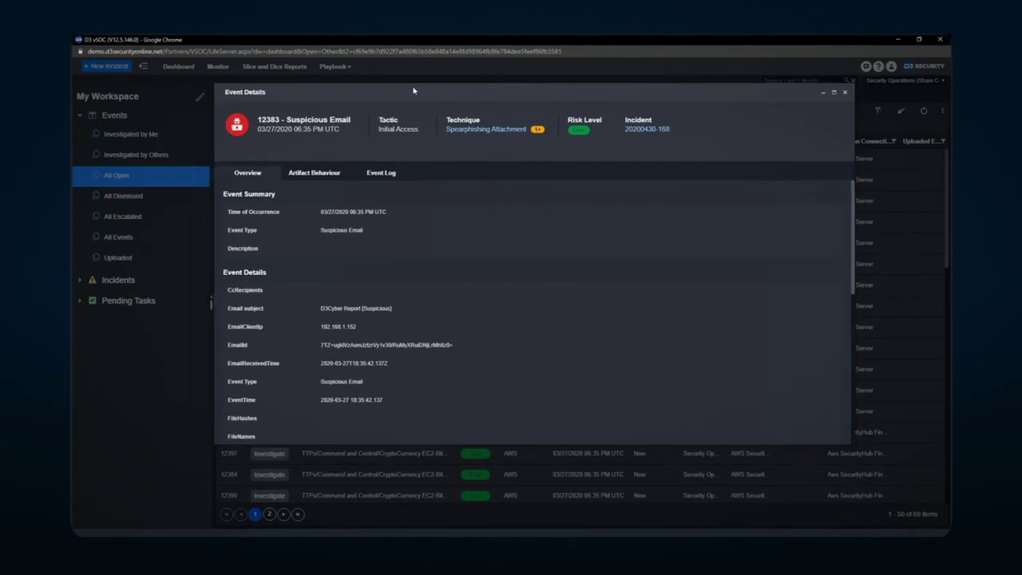
left_click(845, 92)
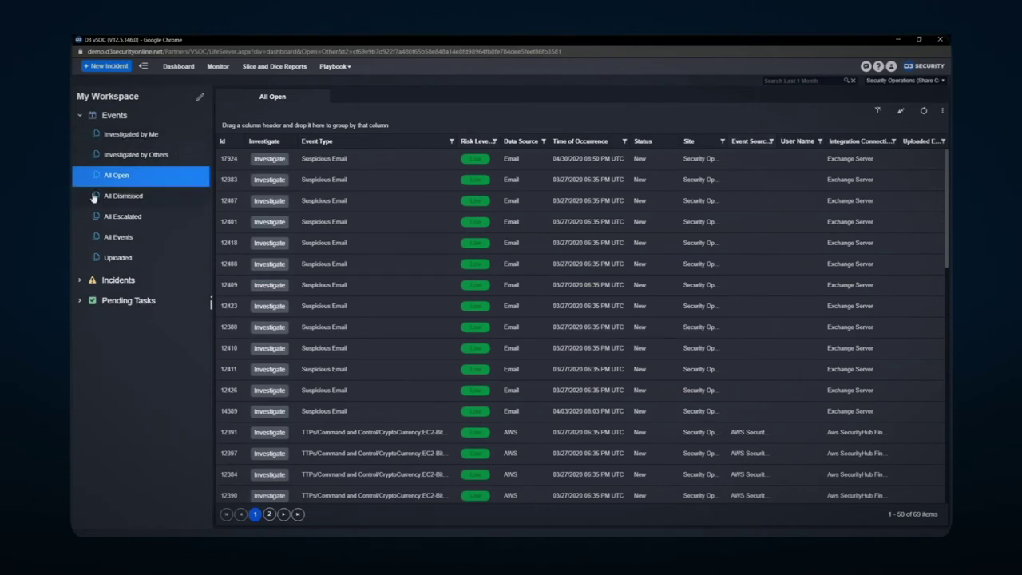
- Check the Investigated by Me queue, then investigate event 12408 from All Open and close its details
left_click(105, 137)
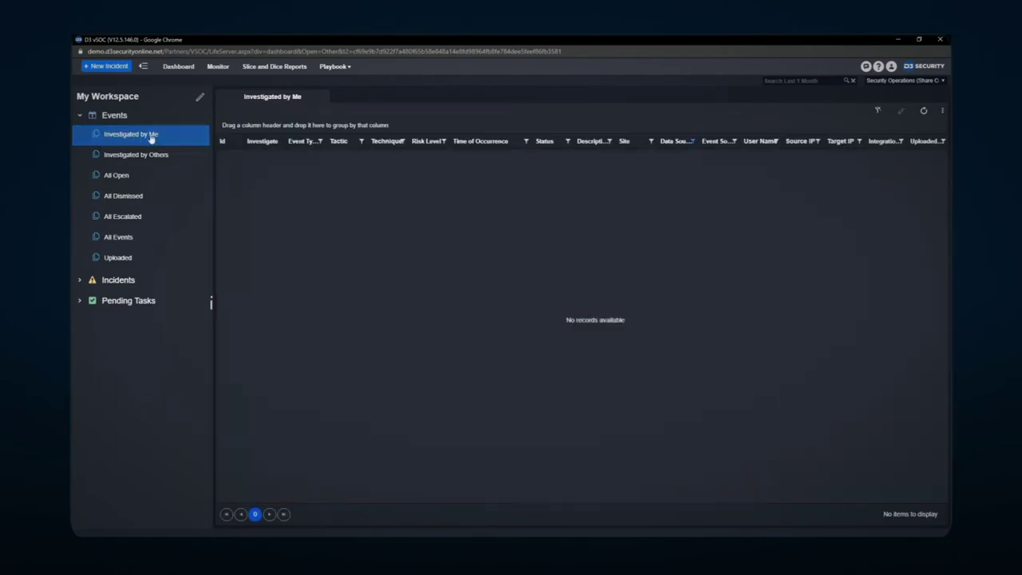
left_click(120, 178)
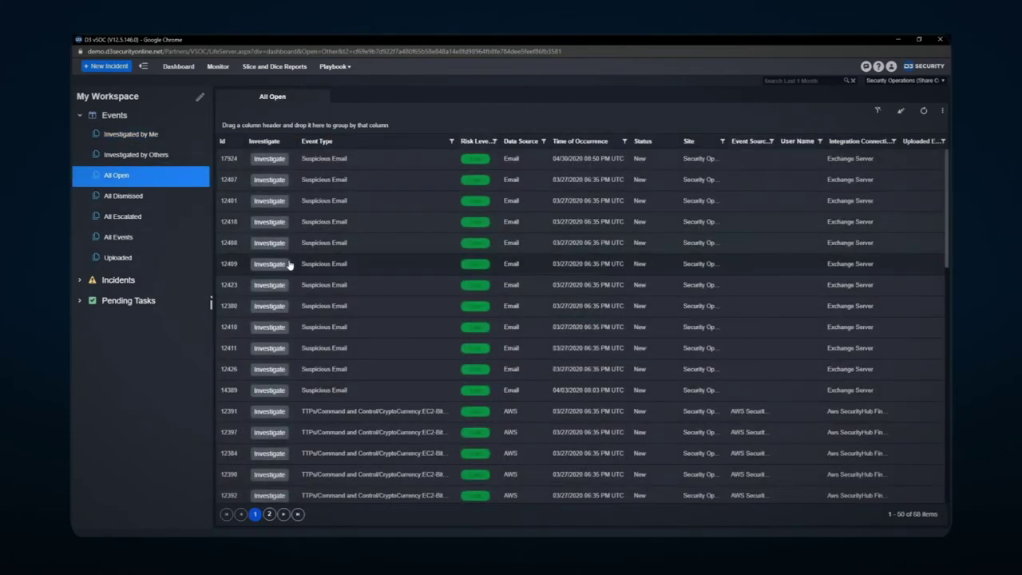
left_click(271, 243)
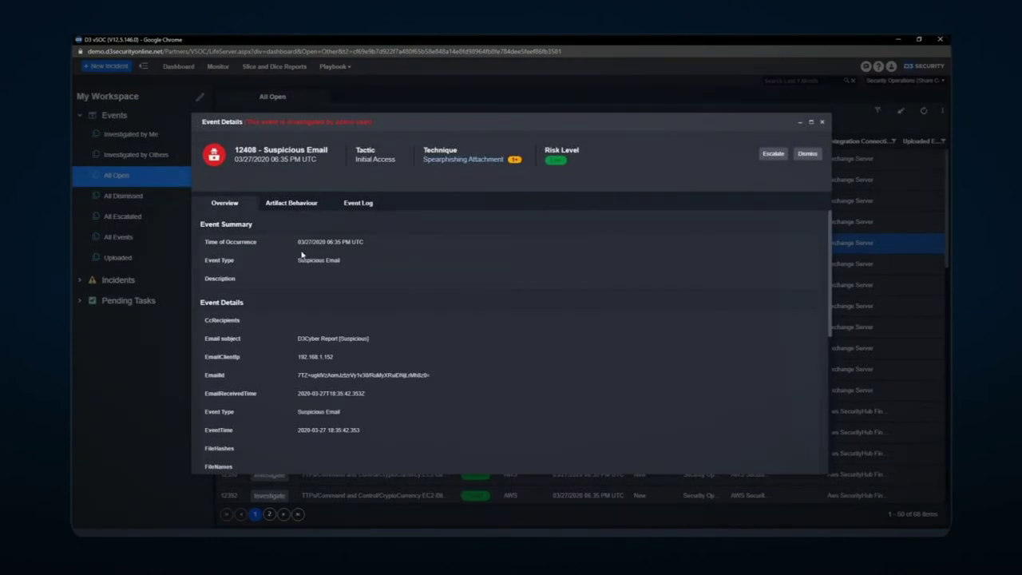
left_click(822, 123)
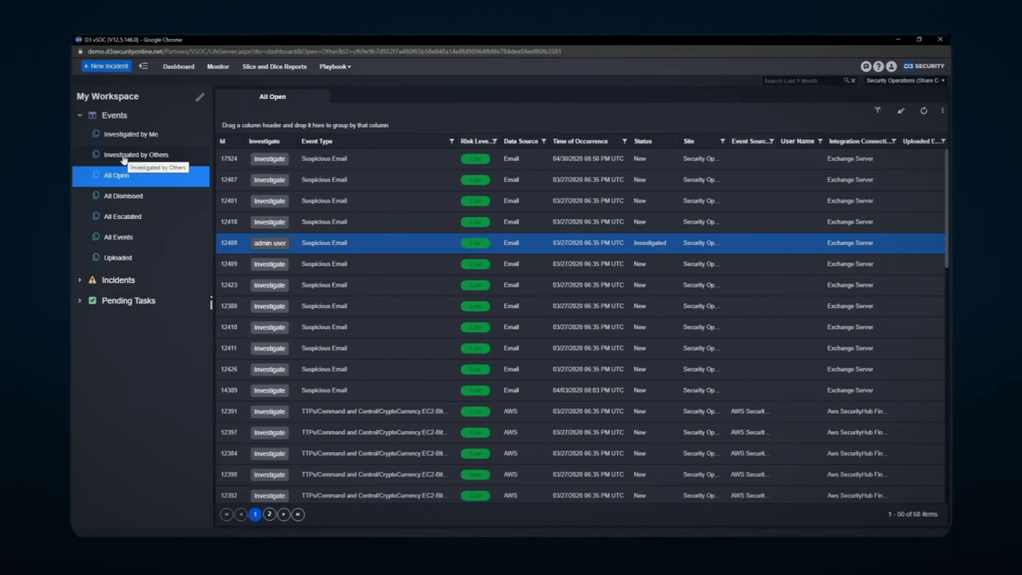
- With All Sites selected, review the All Dismissed, All Escalated, All Events and Uploaded queues, then return to All Open
left_click(123, 197)
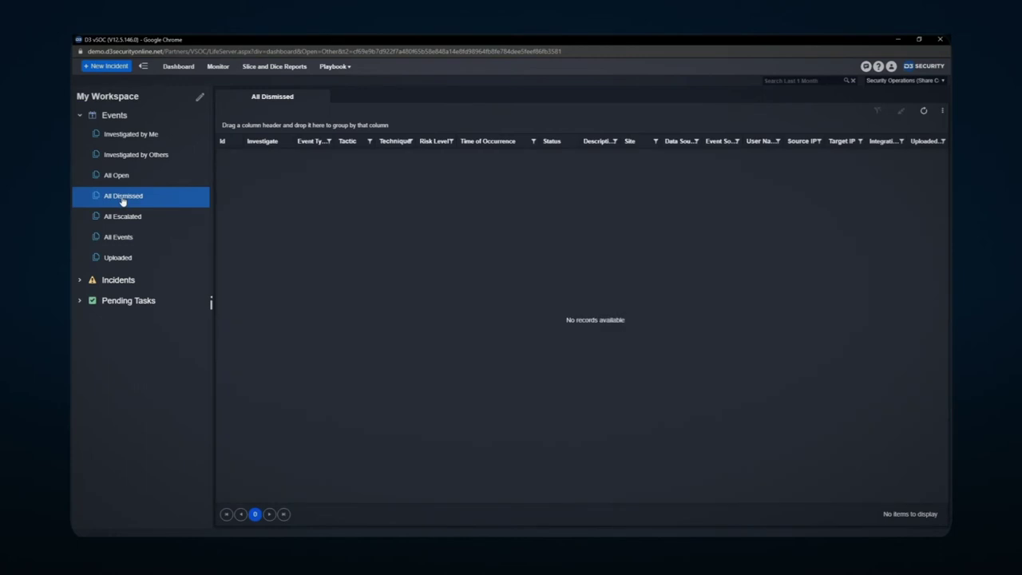
left_click(878, 83)
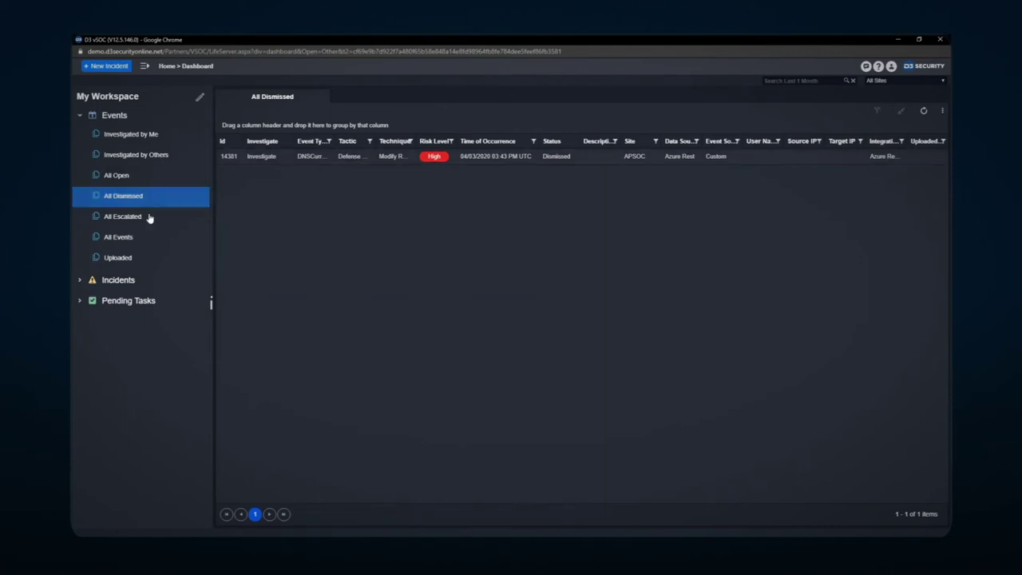
left_click(115, 223)
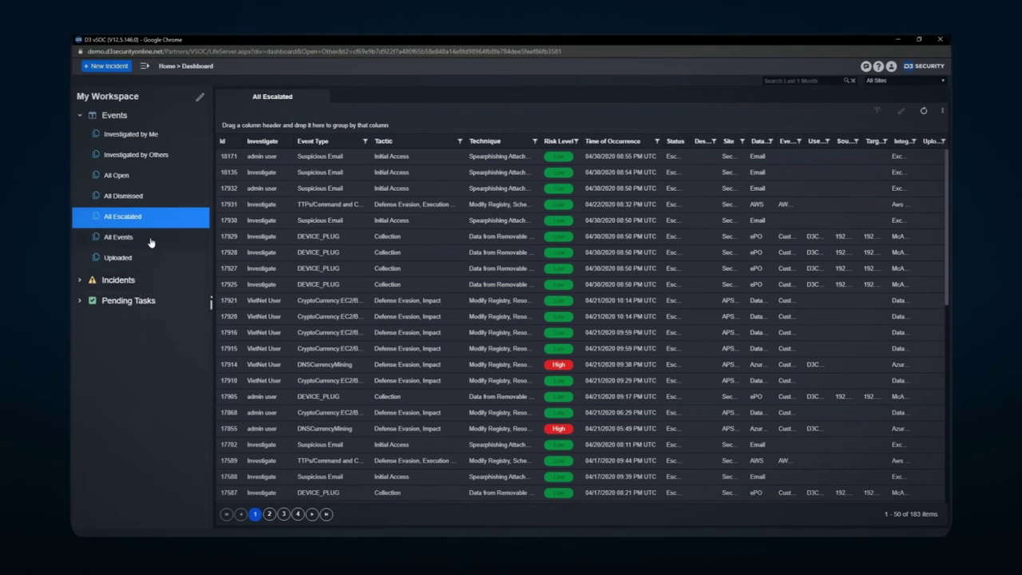
left_click(118, 238)
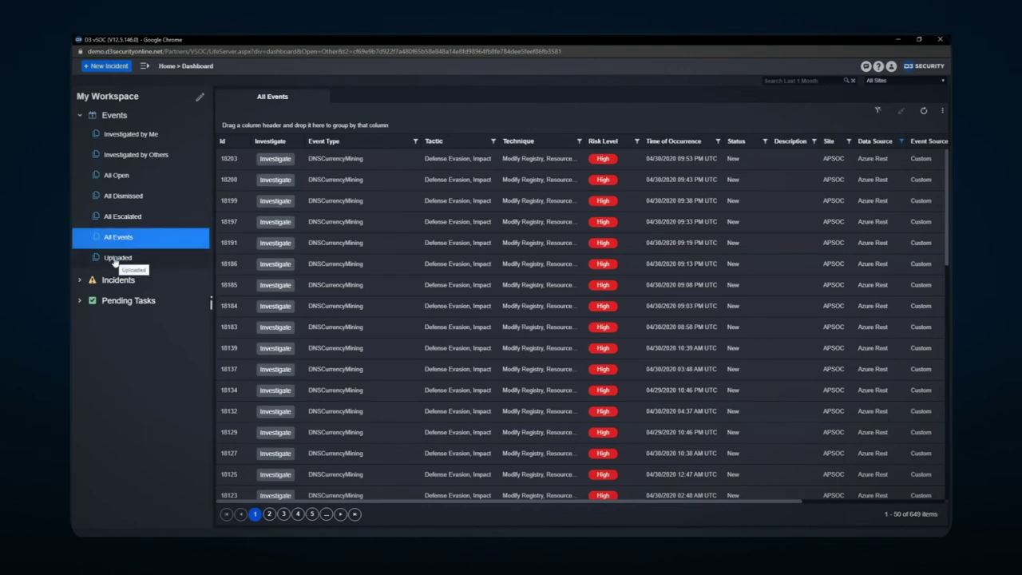
left_click(115, 260)
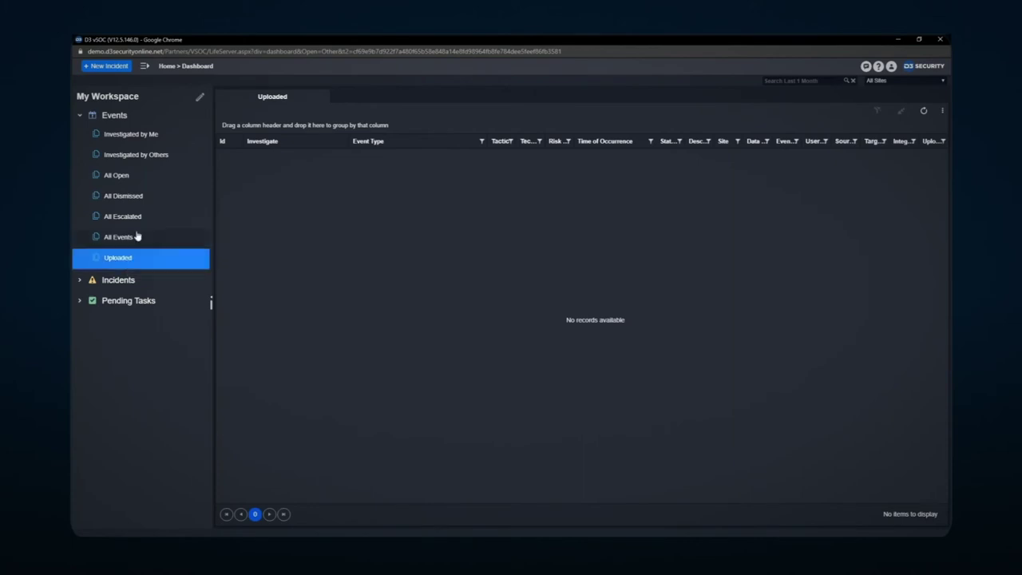
left_click(117, 183)
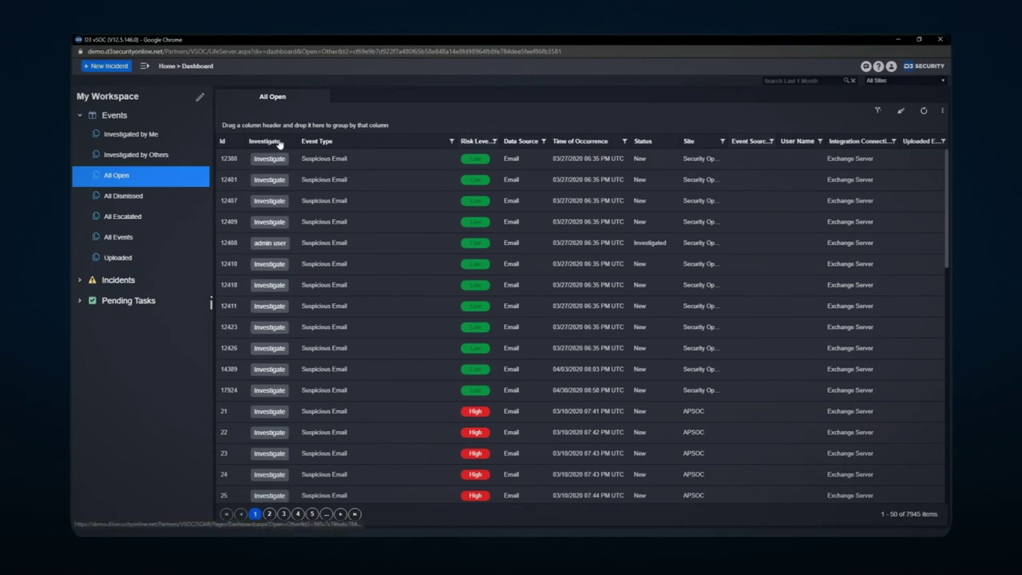
left_click_drag(324, 143, 292, 127)
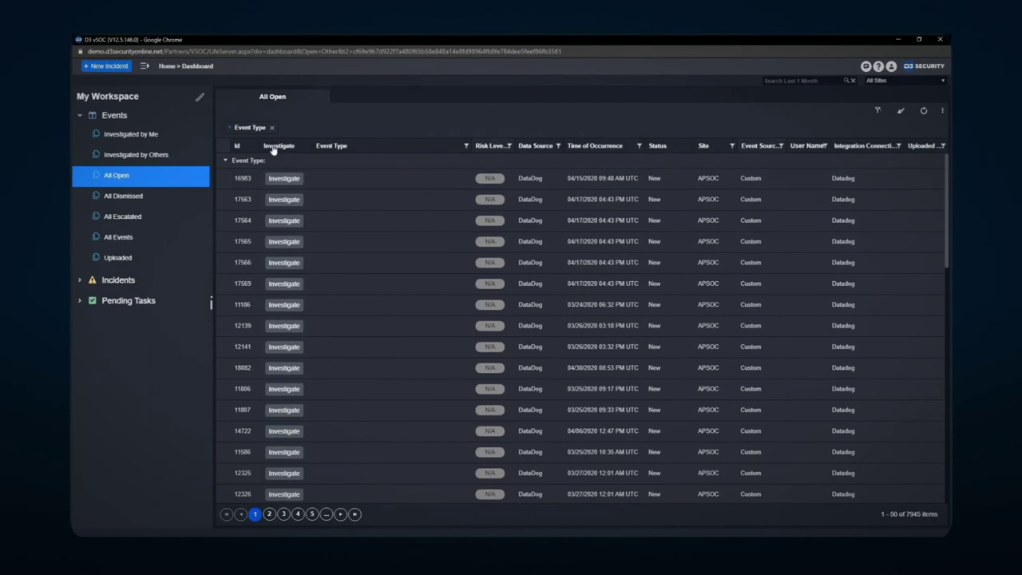
left_click(246, 129)
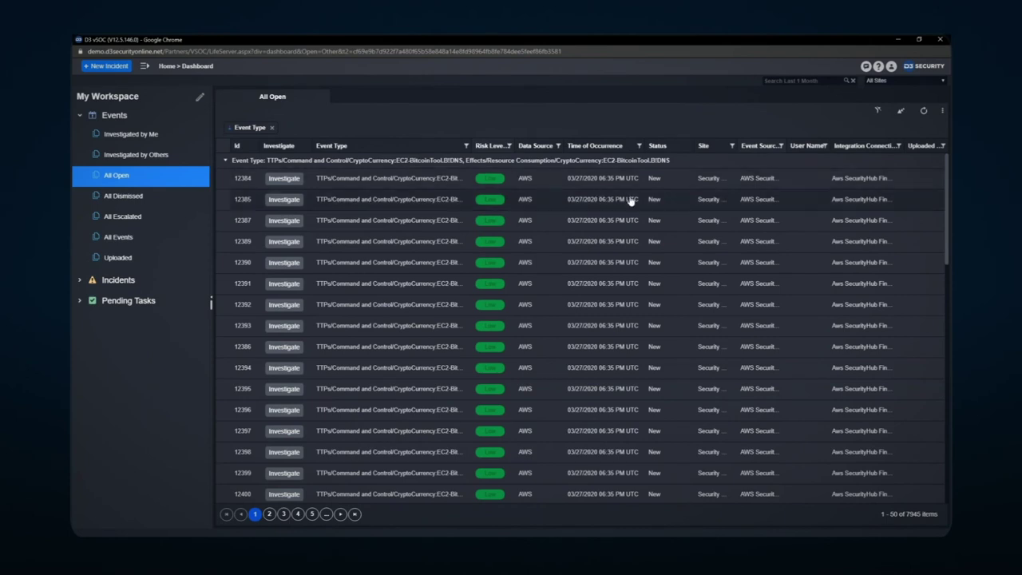
left_click_drag(708, 146, 352, 132)
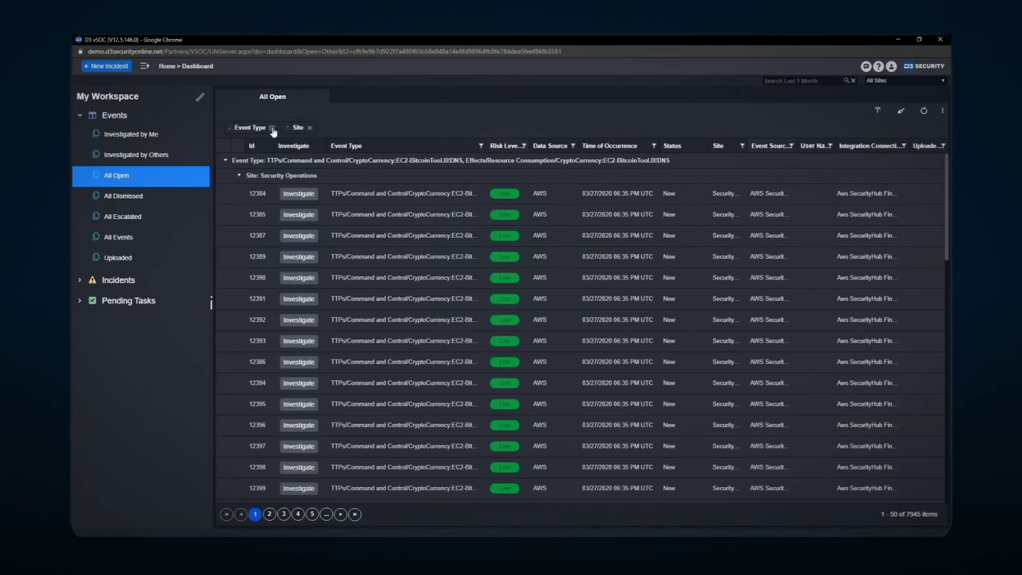
left_click(272, 127)
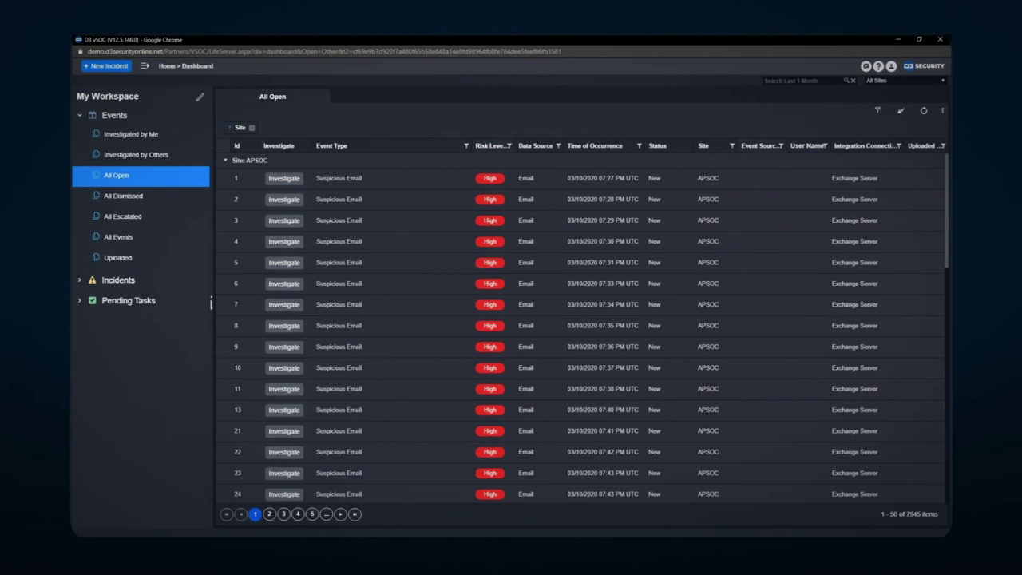
left_click(252, 128)
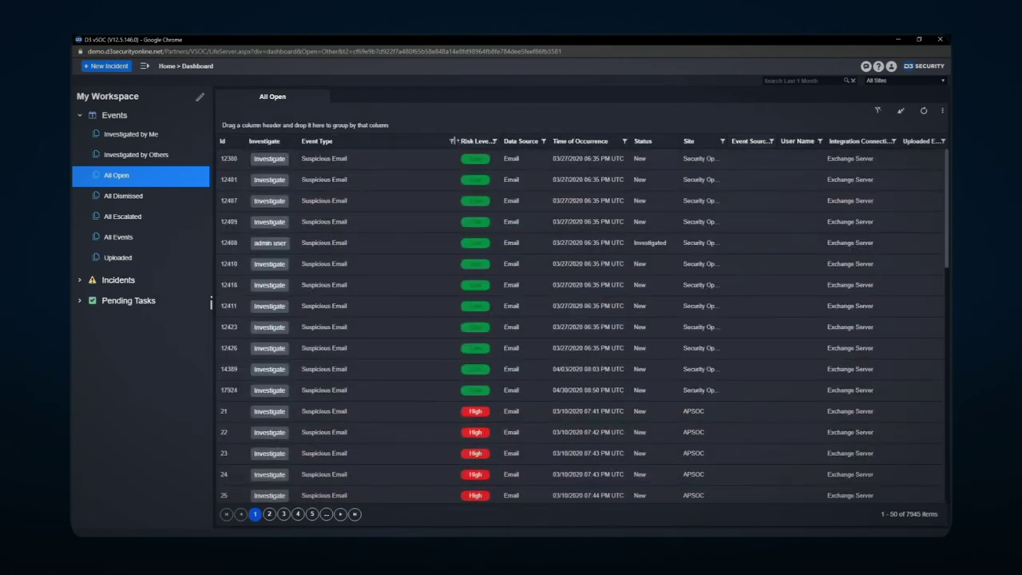
- Clear the Event Type filter, filter Risk Level to High, then clear all filters and sorting
left_click(452, 142)
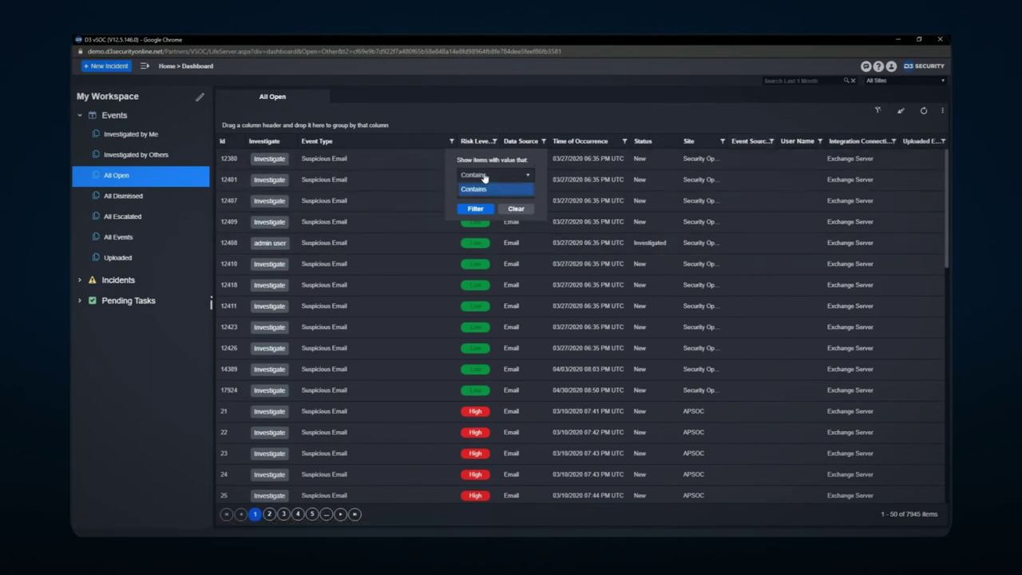
left_click(516, 209)
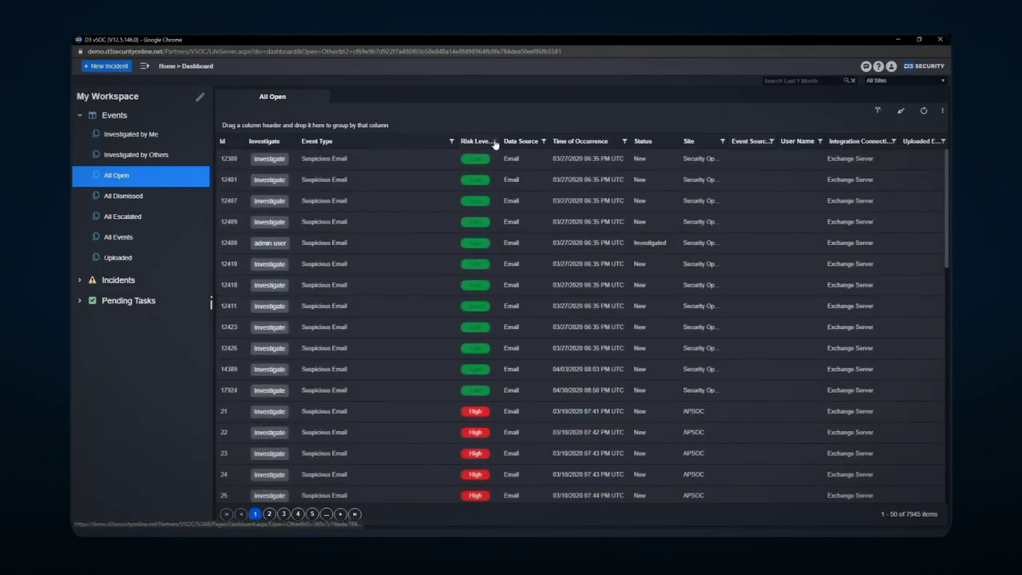
left_click(495, 142)
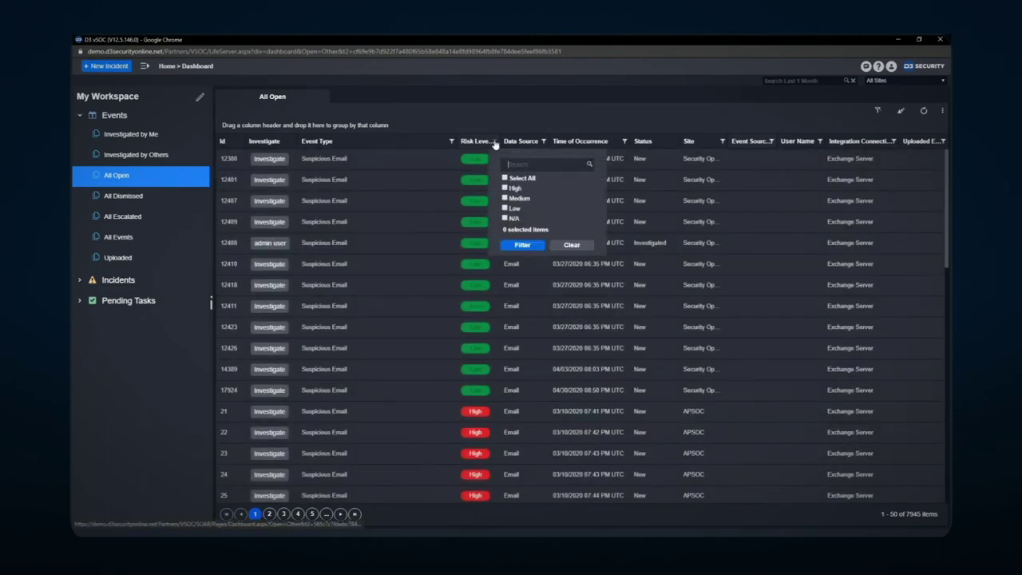
left_click(505, 189)
left_click(522, 244)
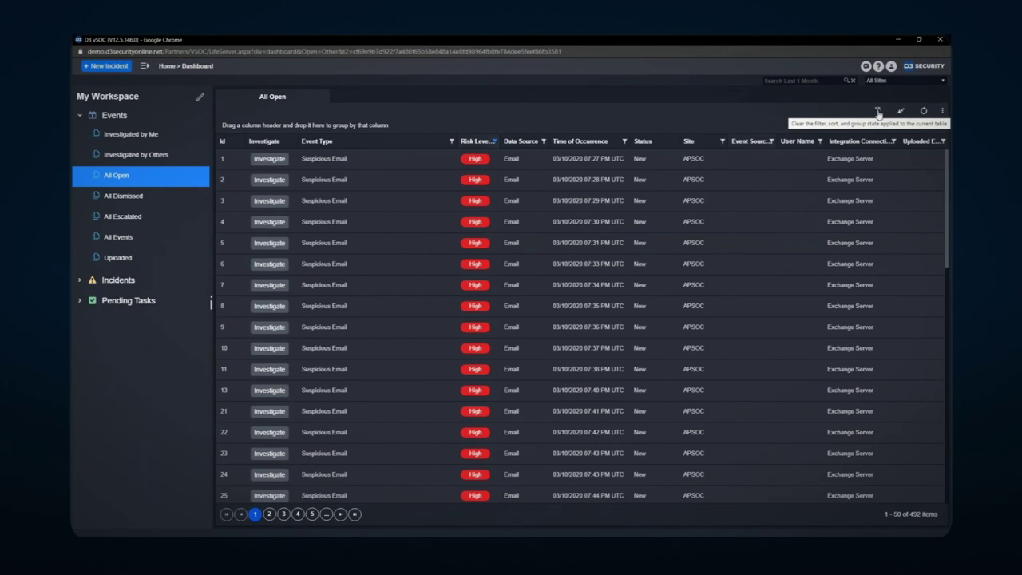
mouse_move(902, 114)
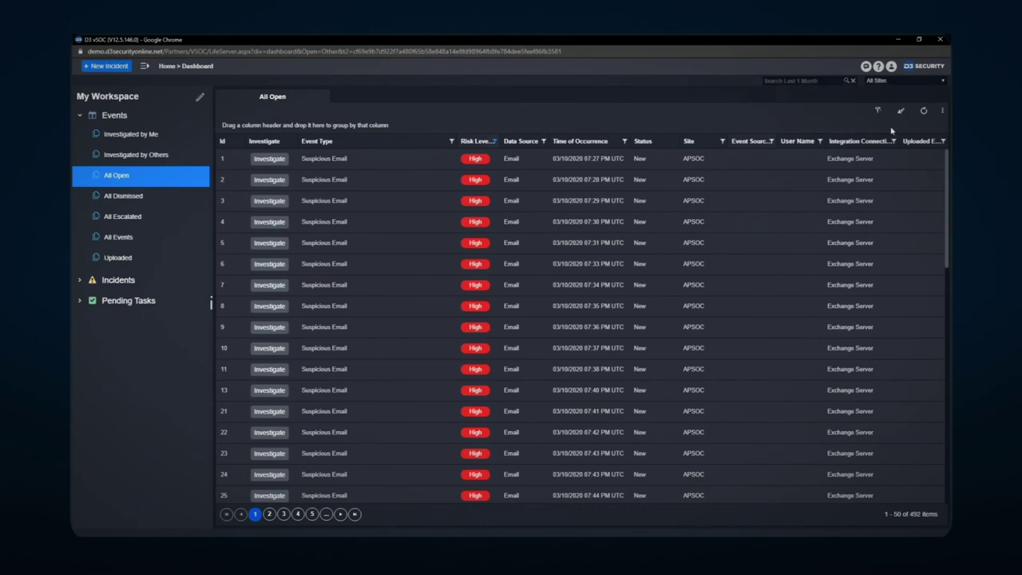
left_click(876, 113)
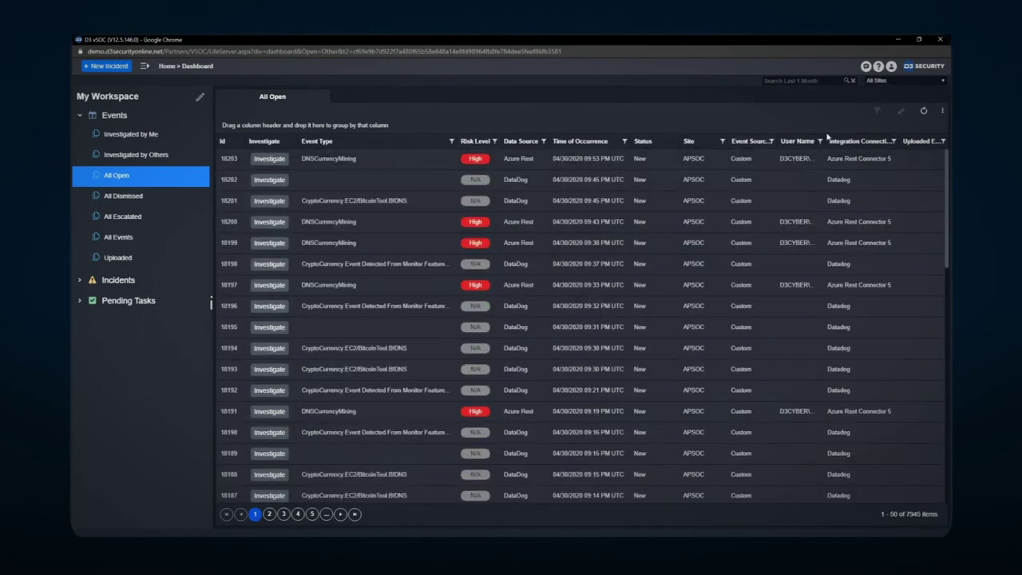
- Uncheck Time of Occurrence in the toolbar's Columns menu to hide that column
left_click(941, 112)
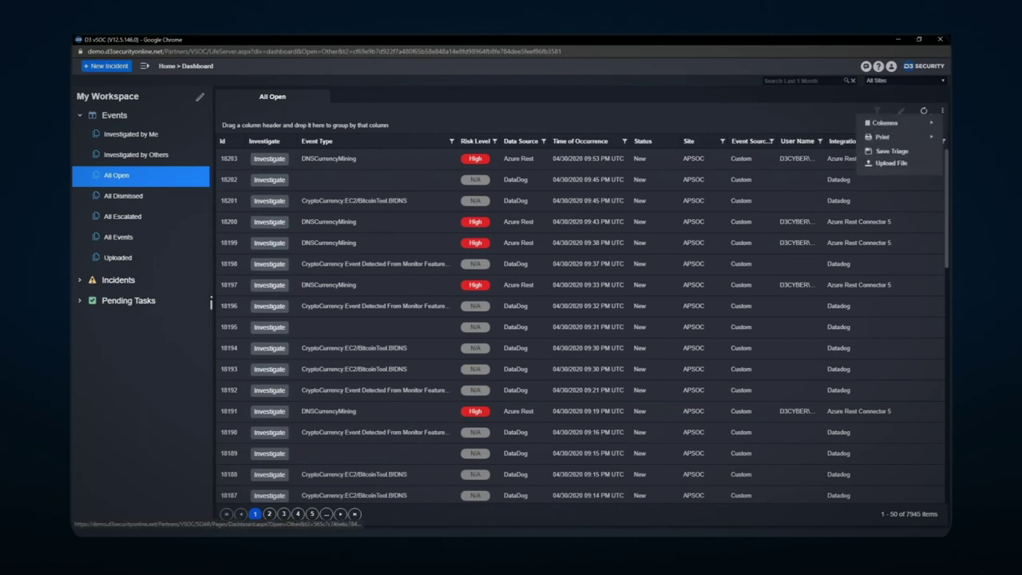
mouse_move(924, 123)
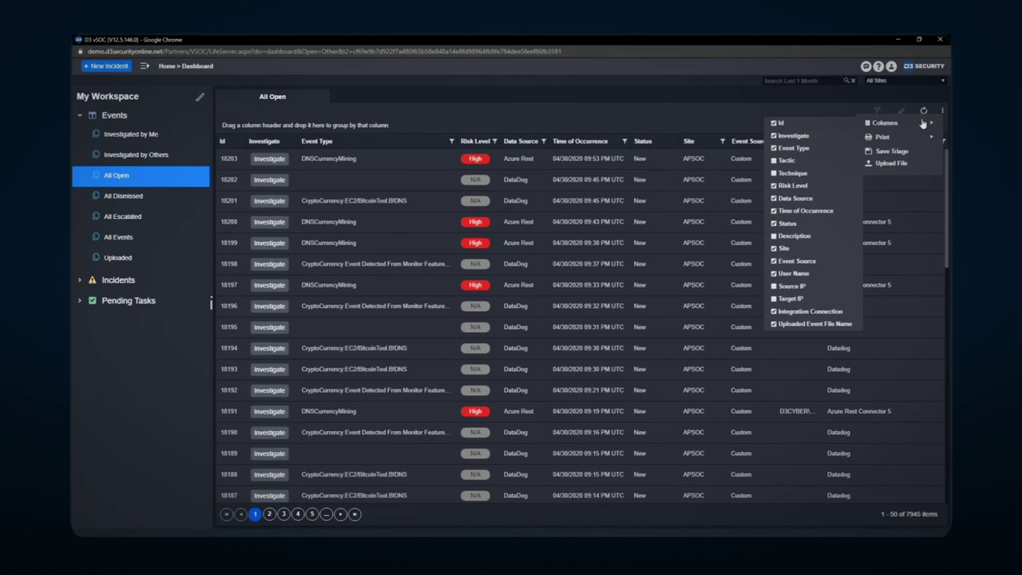
left_click(774, 211)
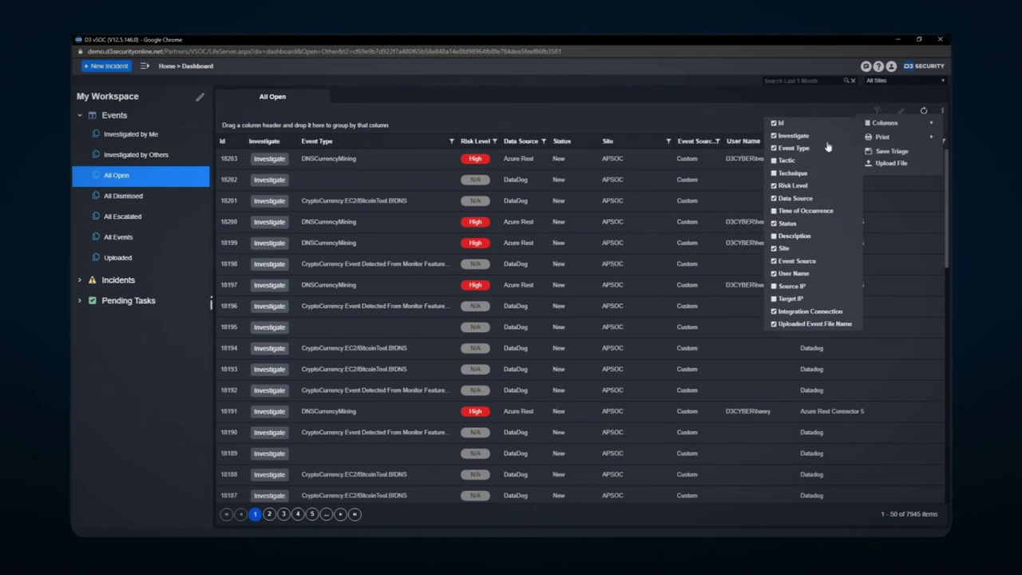
mouse_move(870, 138)
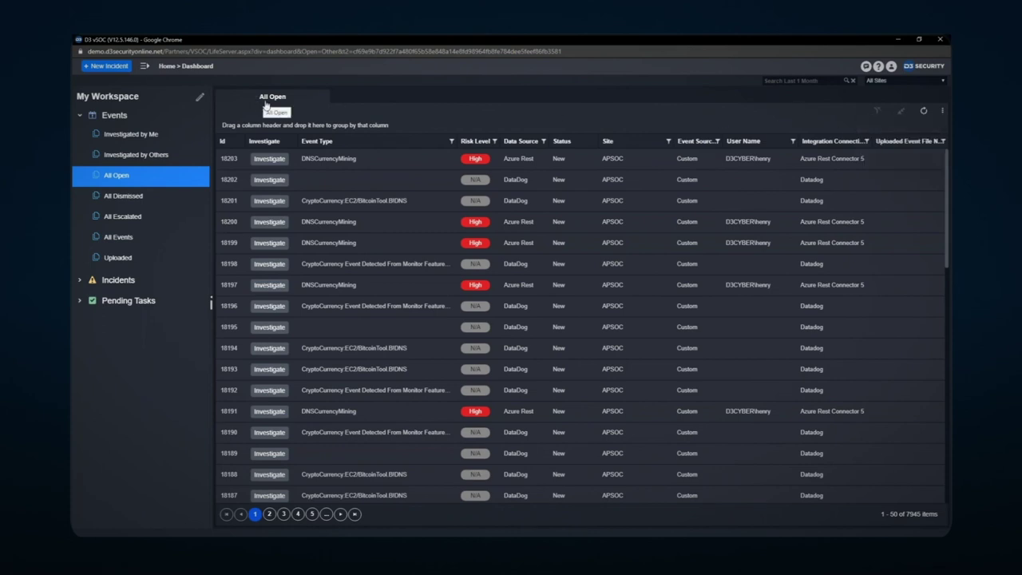
left_click(891, 83)
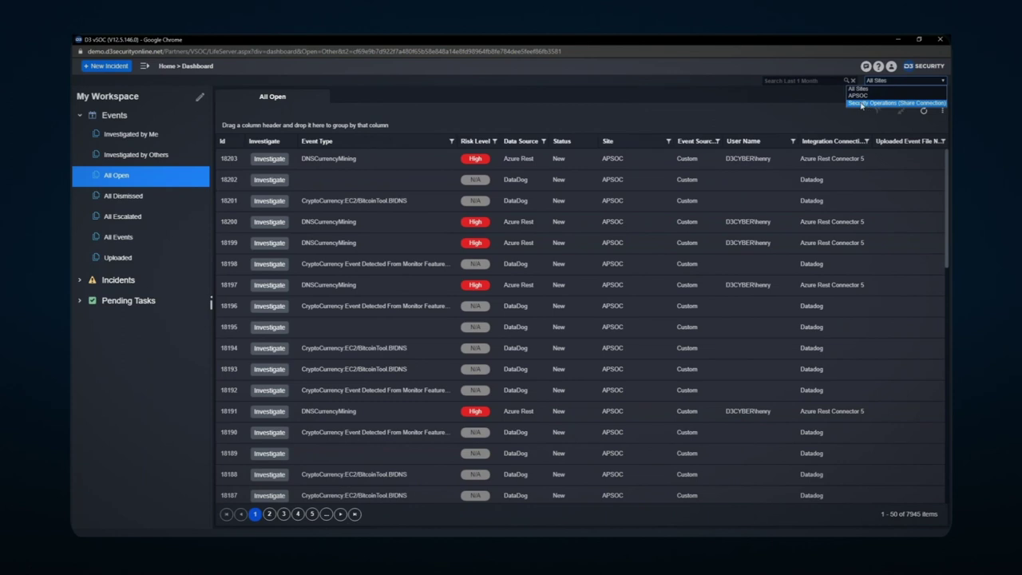
left_click(862, 89)
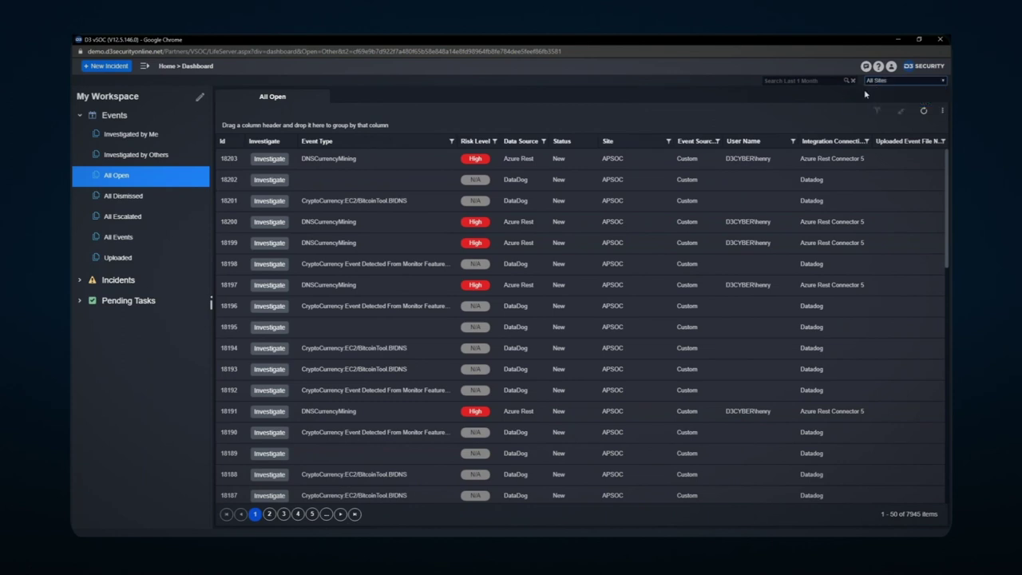
left_click(802, 80)
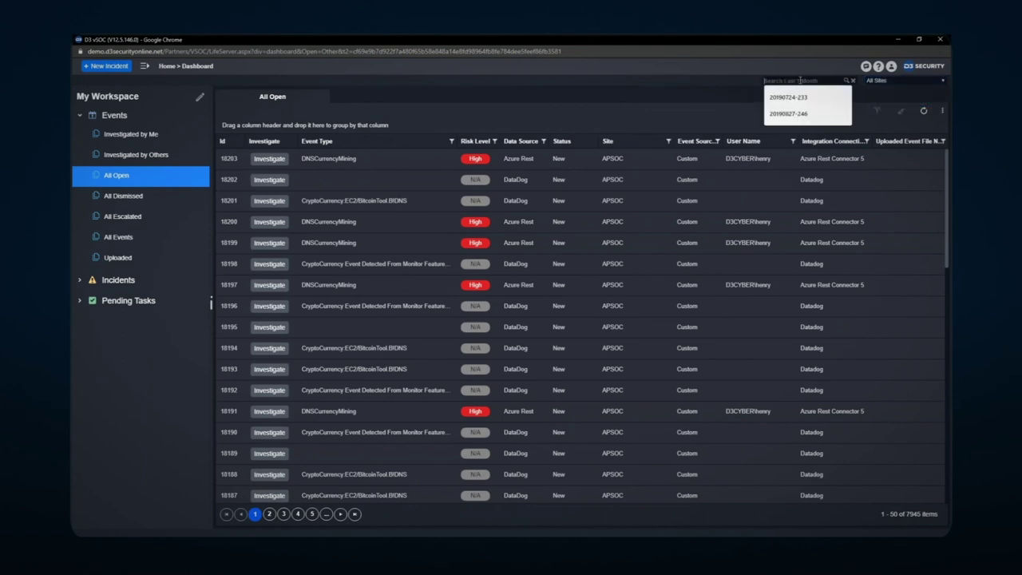